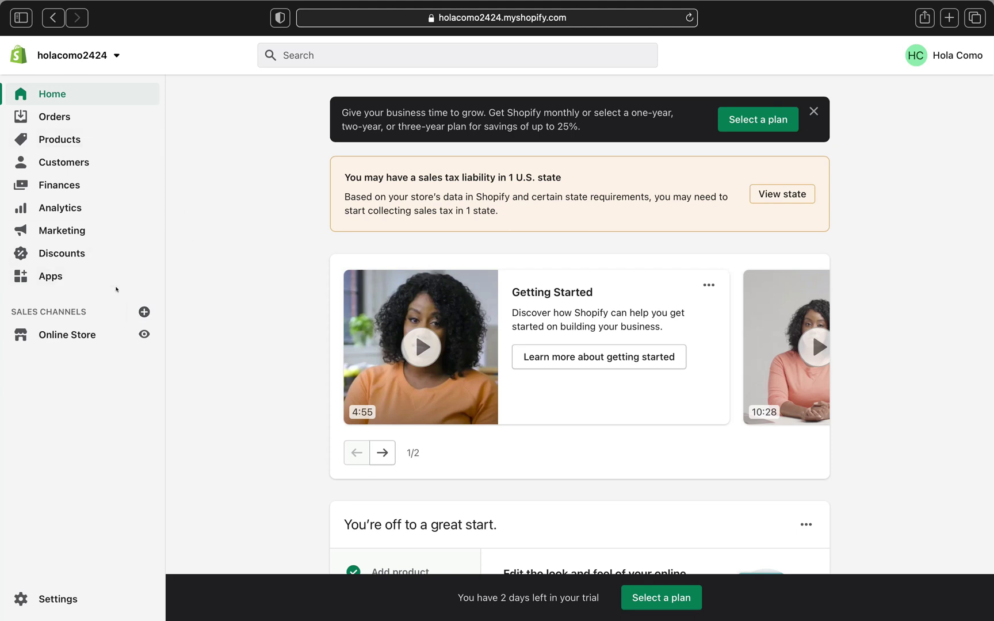
- Go to Online Store > Pages to show the store's page list
{"action": "left_click", "coordinate": [59, 336]}
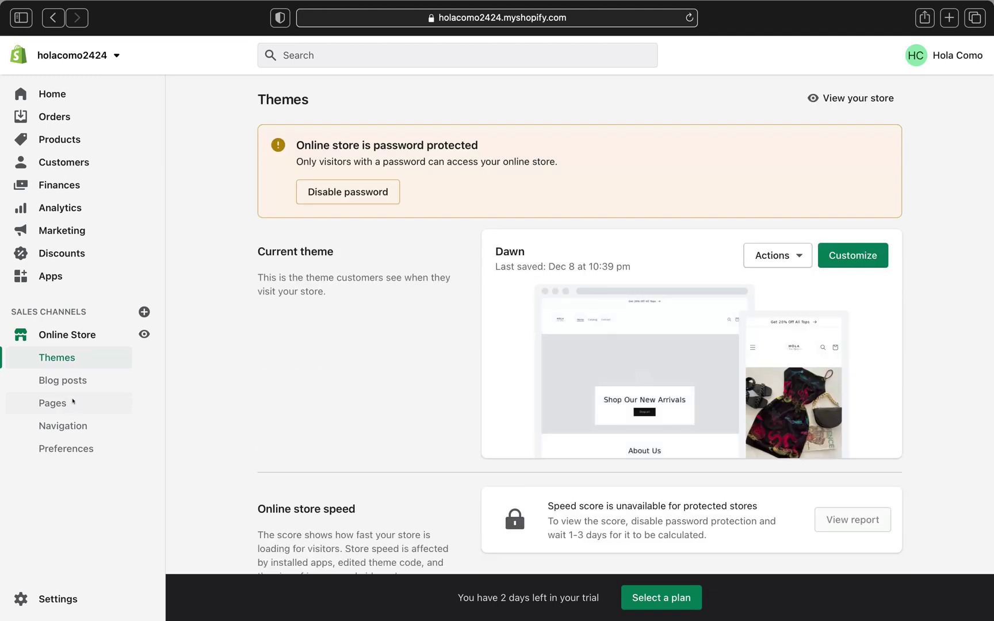
{"action": "left_click", "coordinate": [73, 402]}
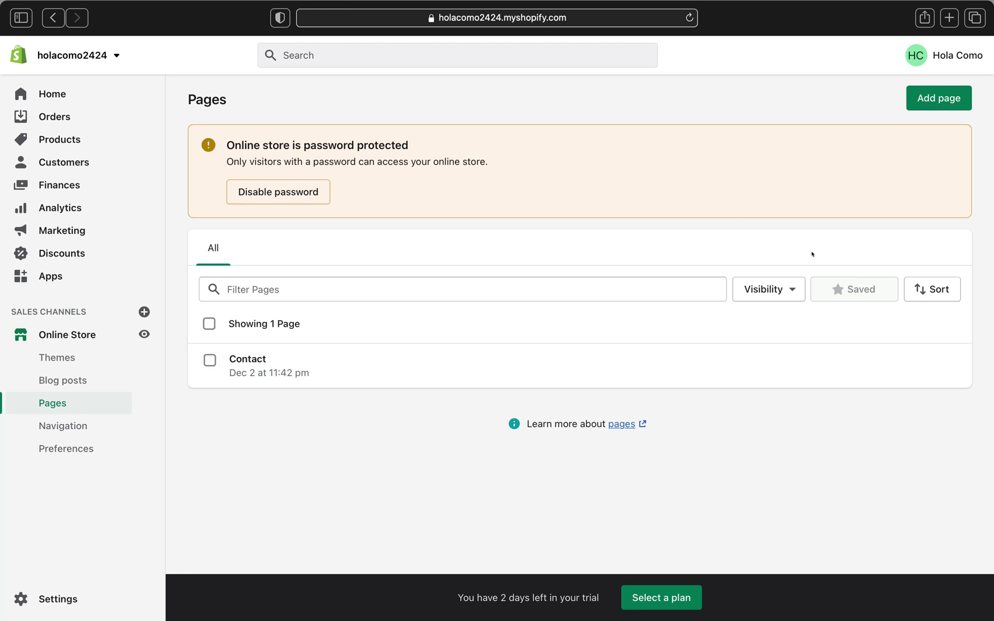
- Start a new page and enter 'CONTACT US' as its title
{"action": "left_click", "coordinate": [935, 101]}
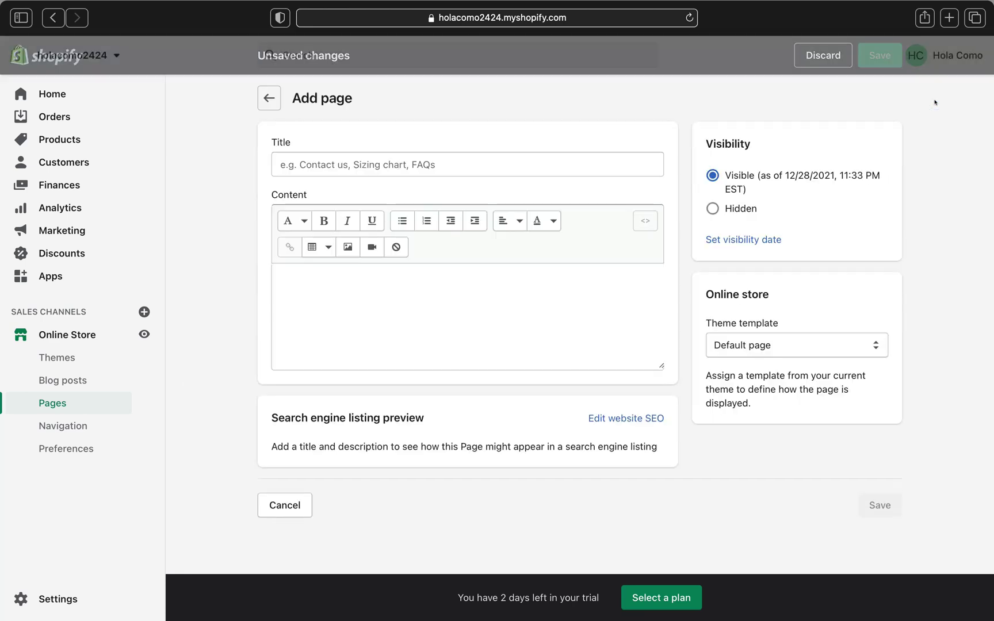
{"action": "left_click", "coordinate": [448, 167]}
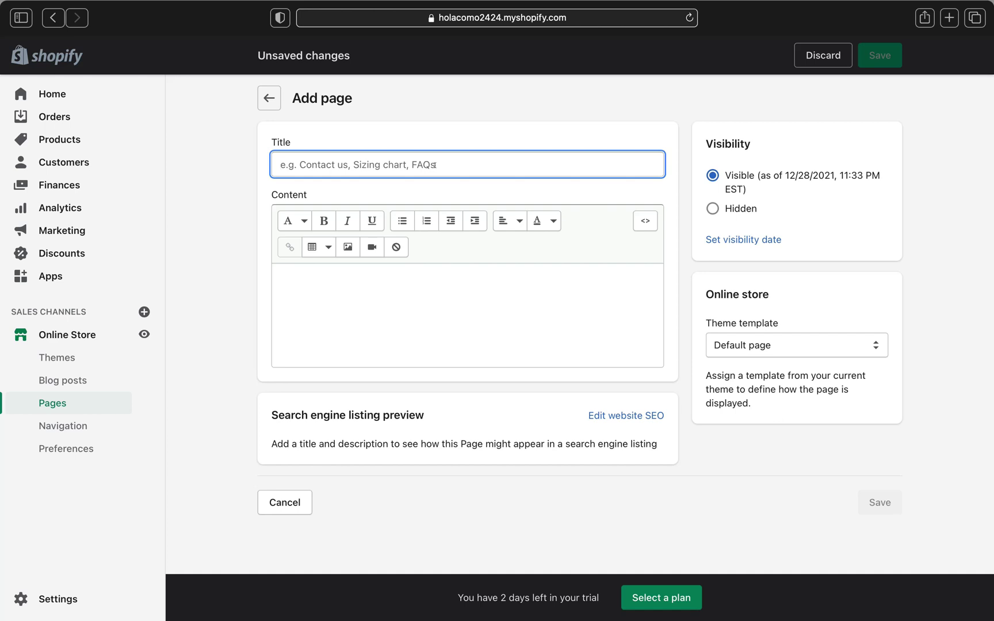
{"action": "type", "text": "c"}
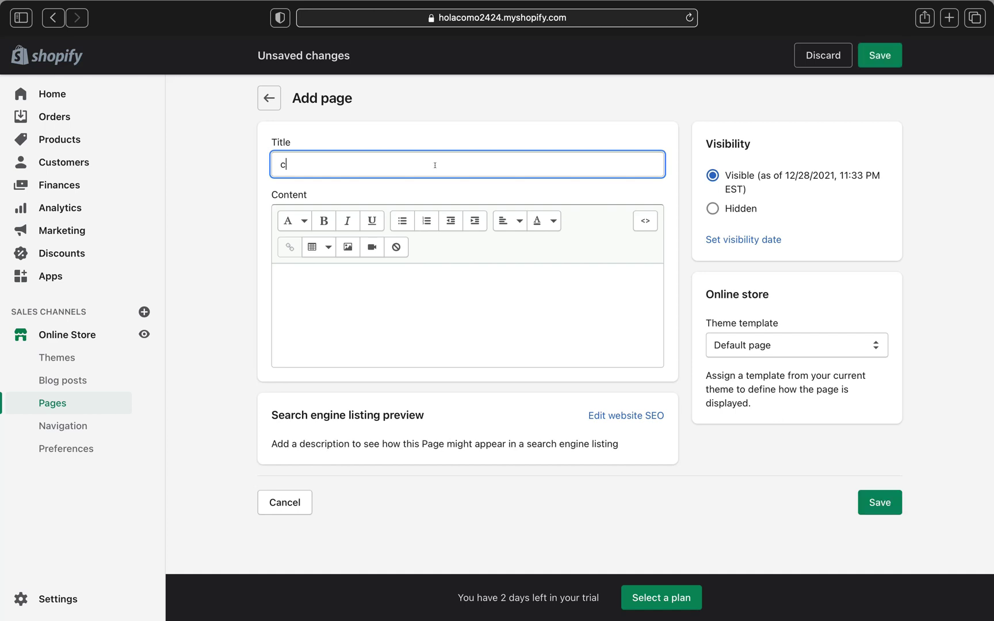
{"action": "key", "text": "BackSpace"}
{"action": "type", "text": "CON"}
{"action": "type", "text": "T"}
{"action": "key", "text": "BackSpace"}
{"action": "type", "text": "TACT US"}
{"action": "left_click", "coordinate": [411, 318]}
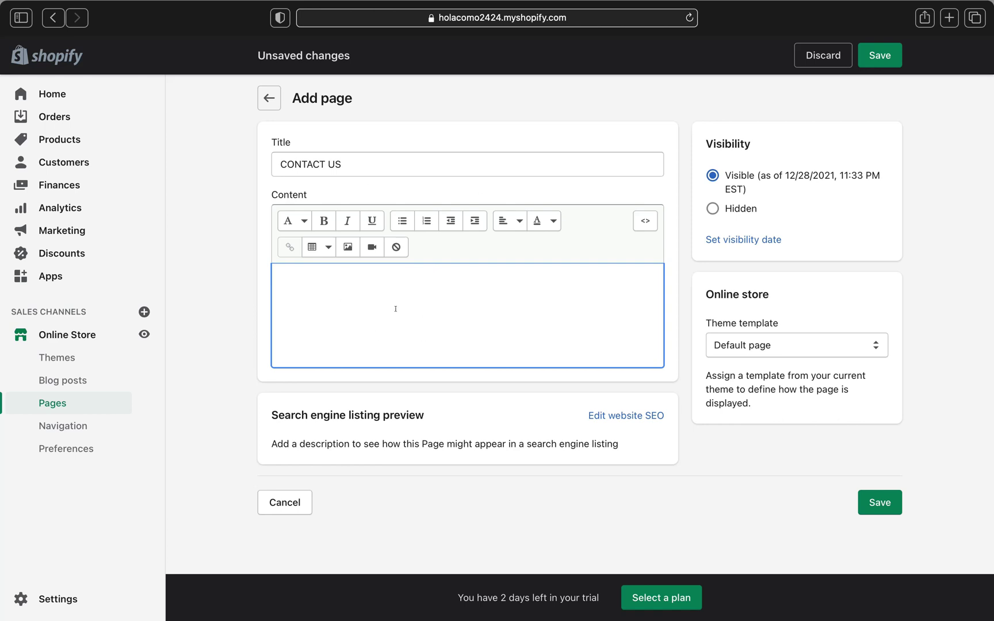
- Write the content 'If you have any questions contact us by filling out this form below.'
{"action": "type", "text": "If "}
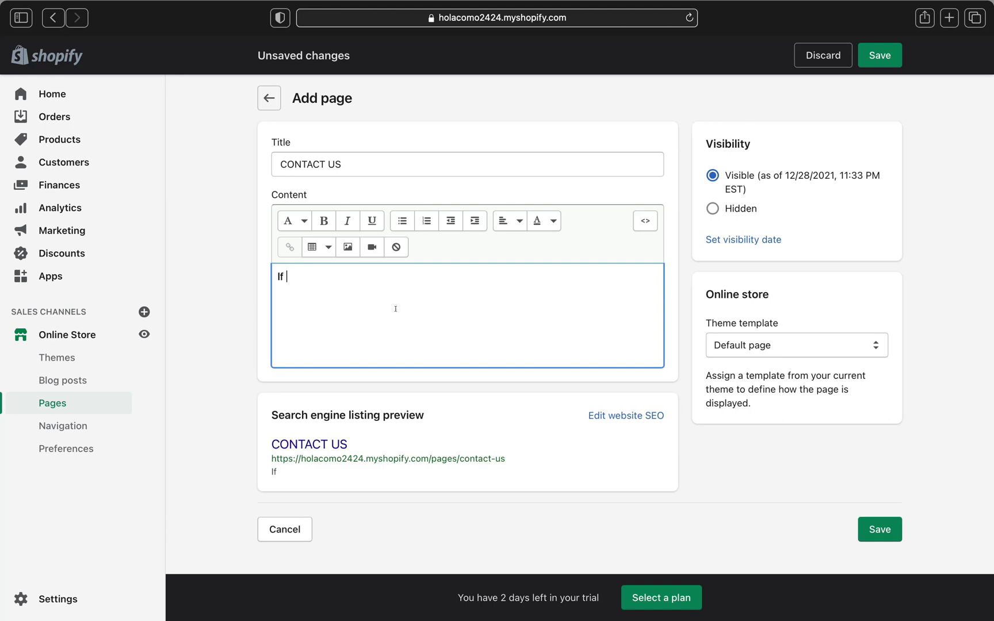
{"action": "type", "text": "you"}
{"action": "key", "text": "BackSpace"}
{"action": "key", "text": "BackSpace"}
{"action": "key", "text": "BackSpace"}
{"action": "type", "text": "ou"}
{"action": "key", "text": "BackSpace"}
{"action": "key", "text": "BackSpace"}
{"action": "key", "text": "BackSpace"}
{"action": "type", "text": "you have any"}
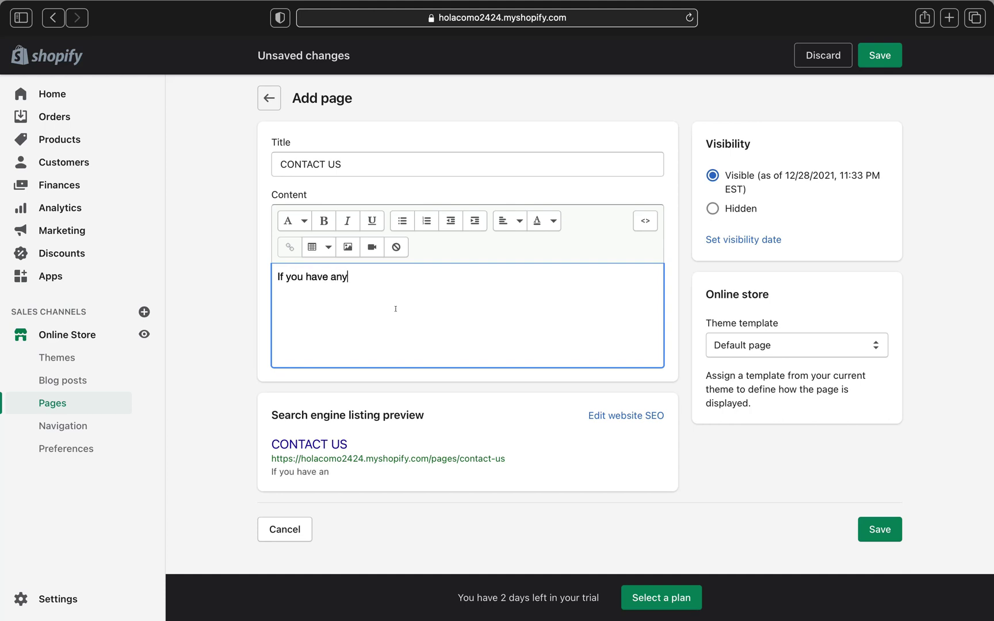
{"action": "type", "text": " questions "}
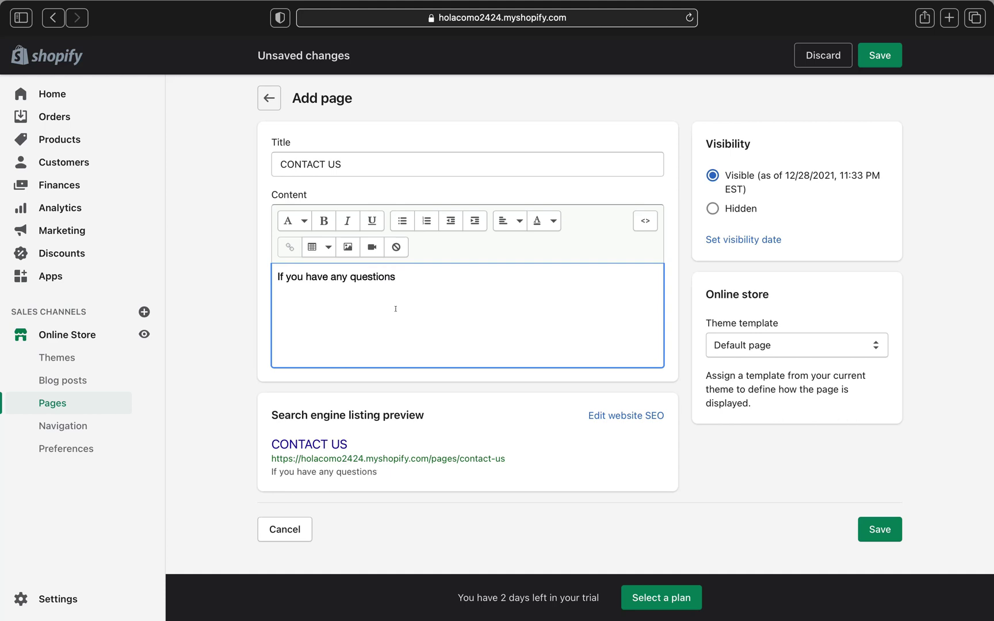
{"action": "type", "text": "contact us by "}
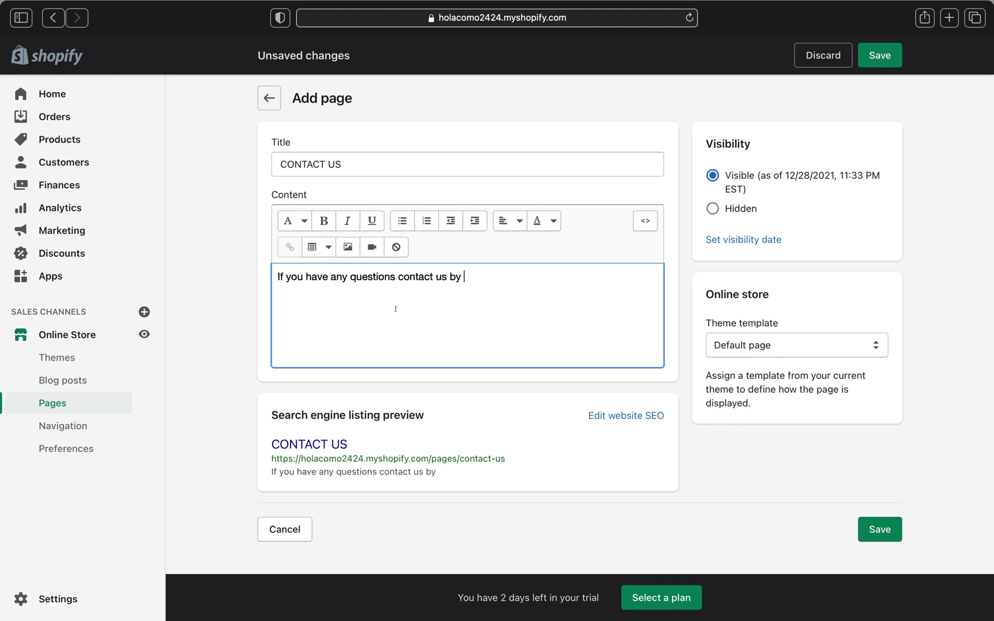
{"action": "type", "text": "filling out t"}
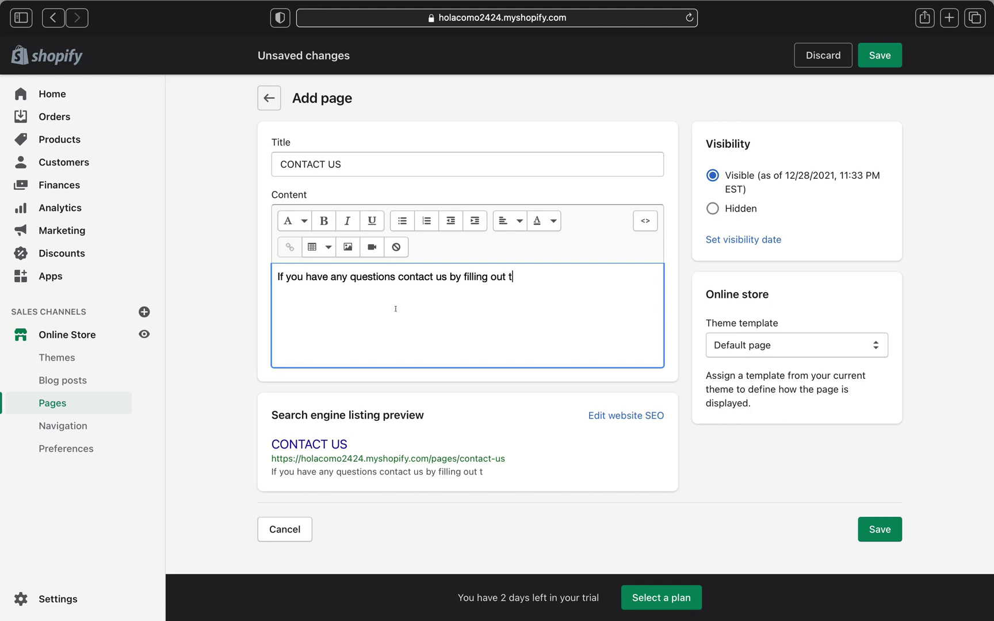
{"action": "type", "text": "hos"}
{"action": "key", "text": "BackSpace"}
{"action": "key", "text": "BackSpace"}
{"action": "type", "text": "is form below."}
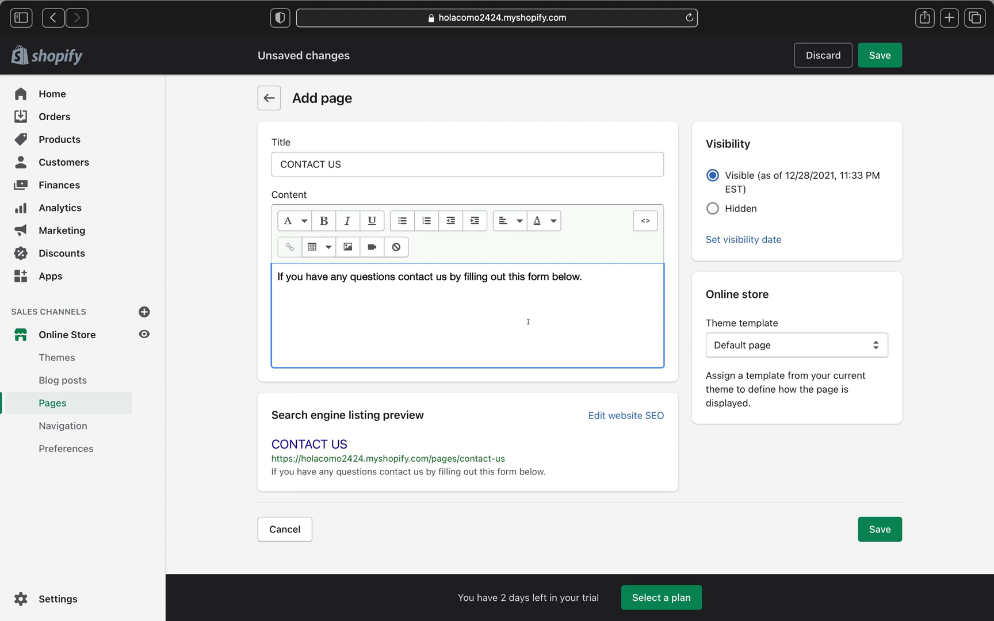
- Set the page's theme template to contact
{"action": "left_click", "coordinate": [797, 348]}
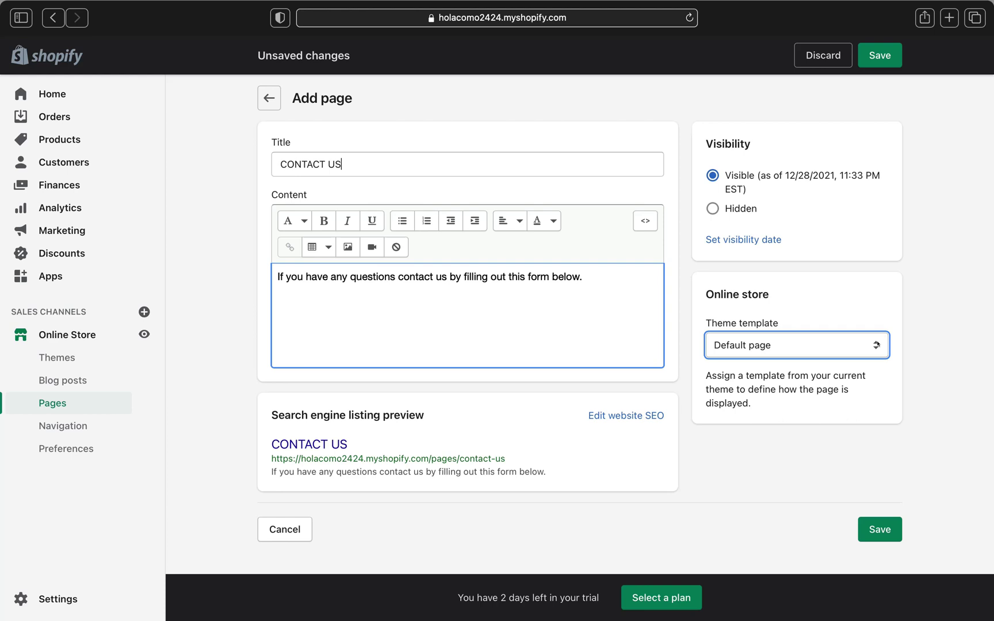
{"action": "left_click", "coordinate": [876, 345]}
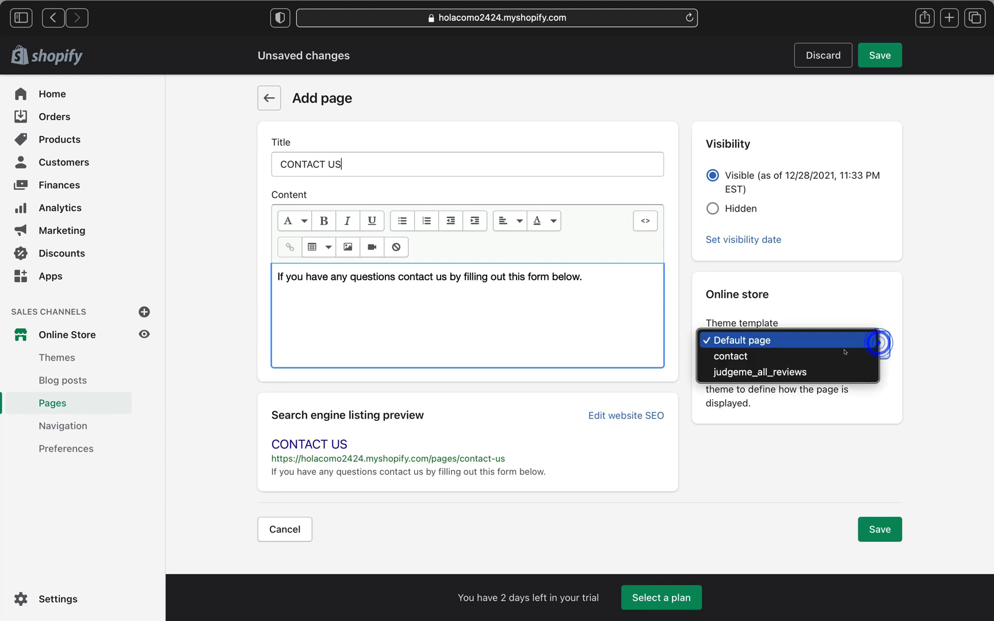
{"action": "left_click", "coordinate": [811, 357]}
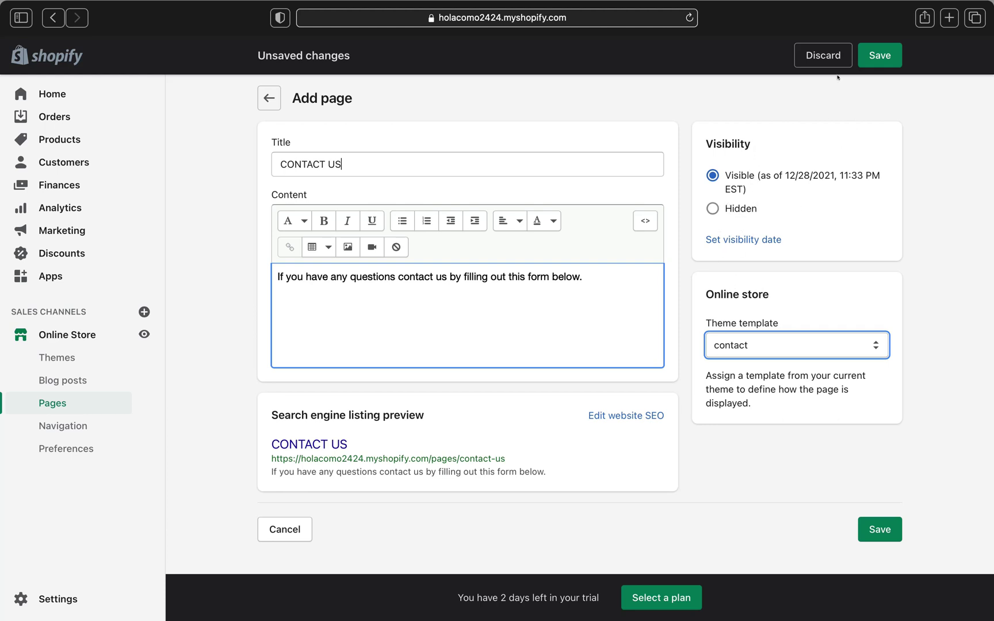
{"action": "left_click", "coordinate": [712, 209]}
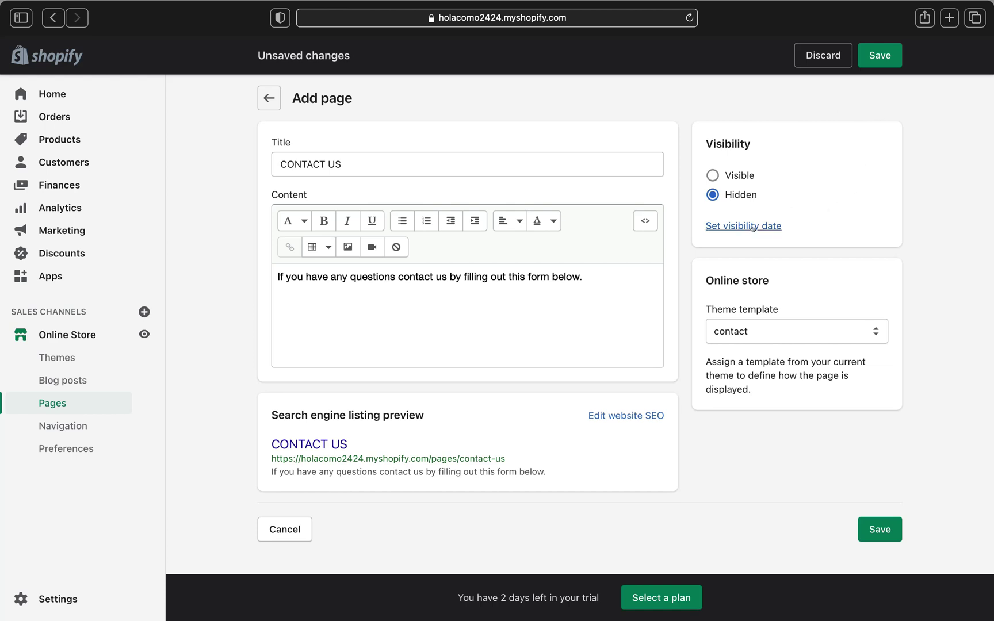
{"action": "left_click", "coordinate": [752, 227]}
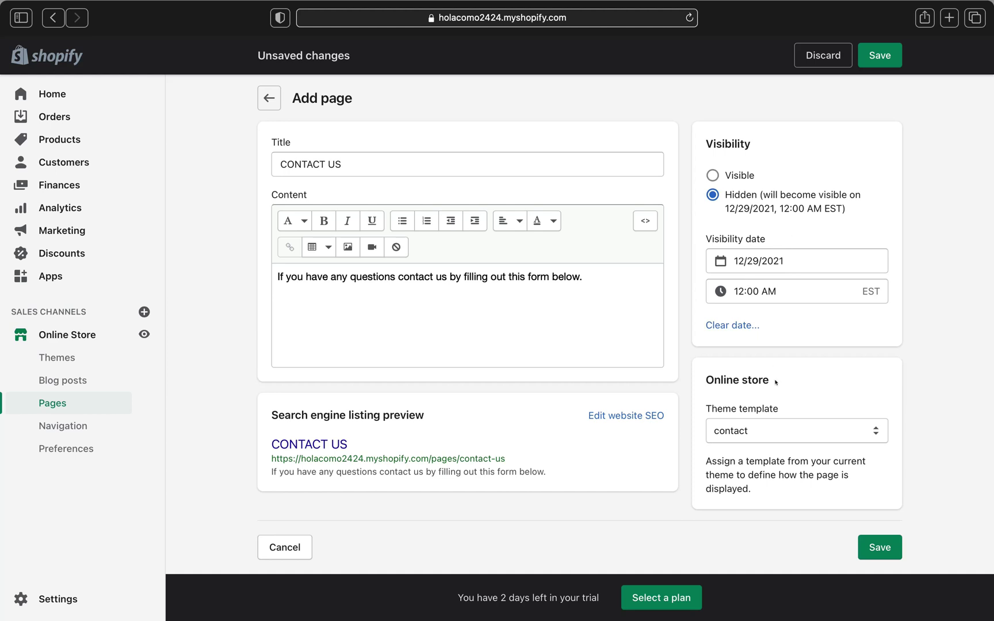
{"action": "left_click", "coordinate": [712, 176]}
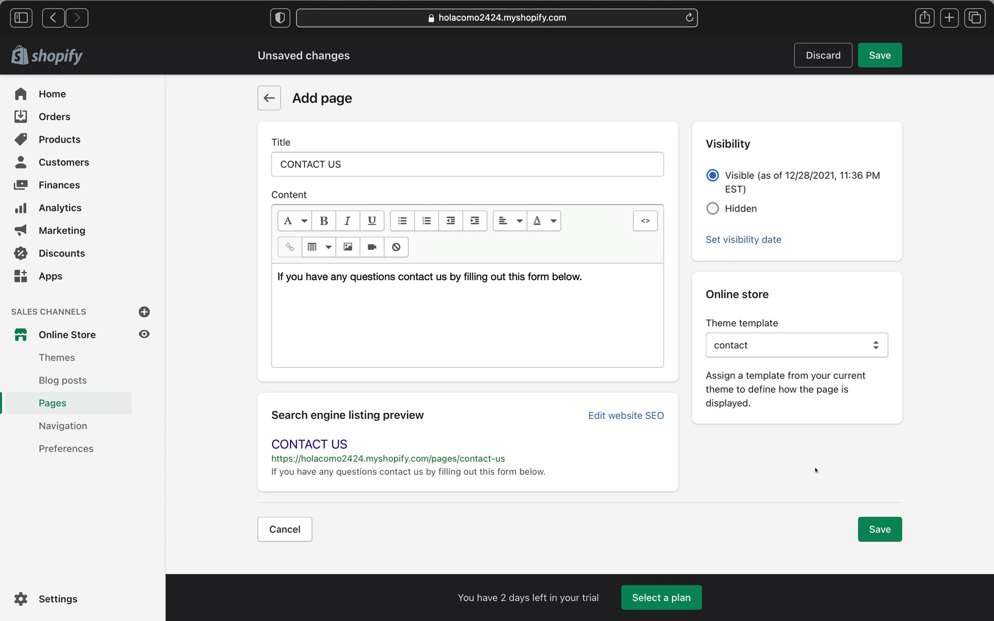
- Save the CONTACT US page and go to Online Store Navigation
{"action": "left_click", "coordinate": [880, 55]}
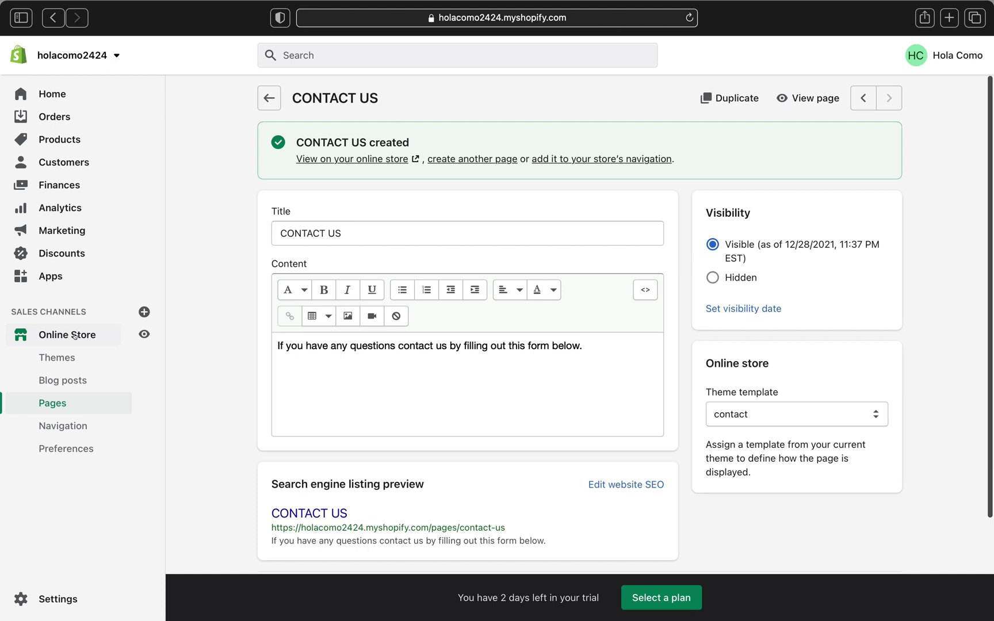
{"action": "left_click", "coordinate": [64, 426]}
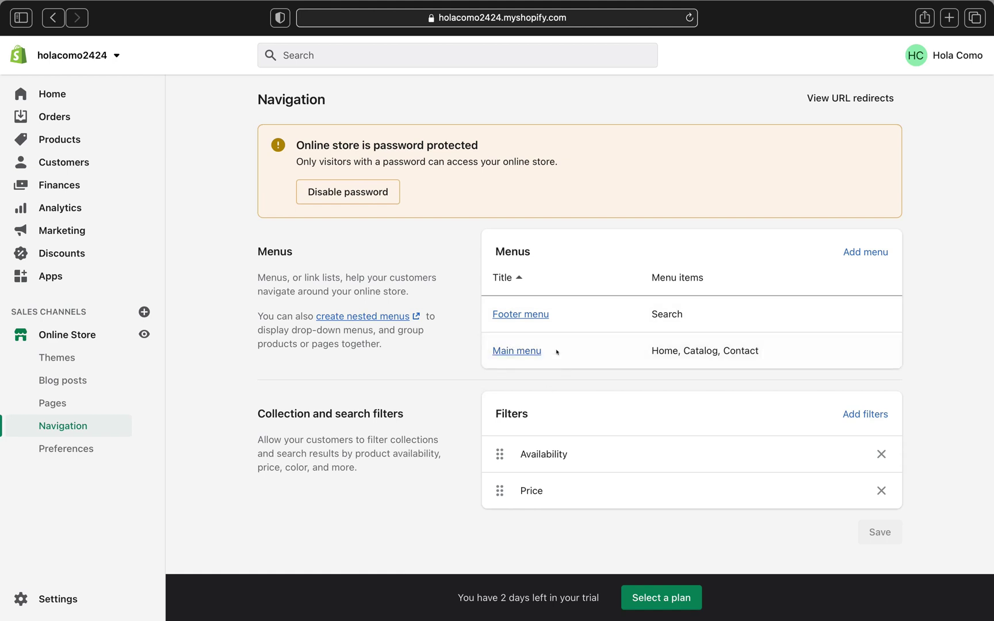
- Open the Footer menu and begin adding a new menu item
{"action": "left_click", "coordinate": [526, 313]}
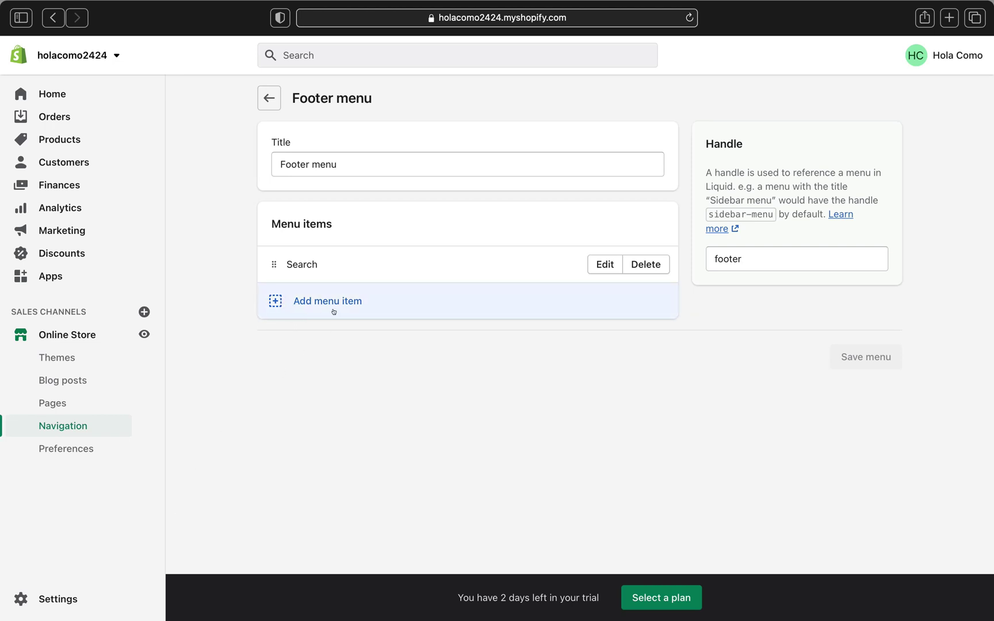
{"action": "left_click", "coordinate": [270, 300]}
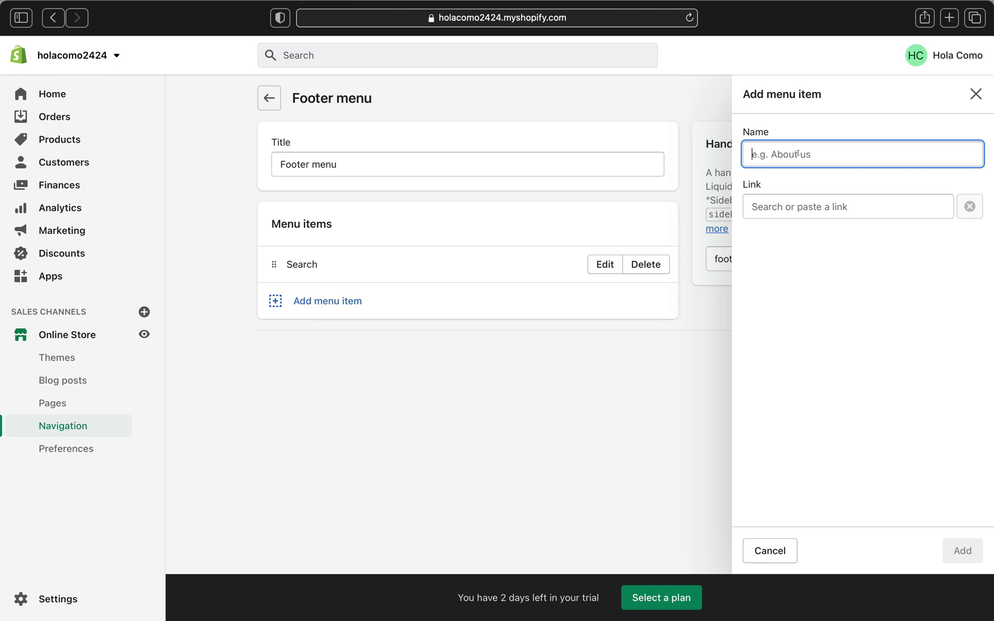
- Add a 'Contact Us' footer item linked to the CONTACT US page and save the menu
{"action": "type", "text": "Cont"}
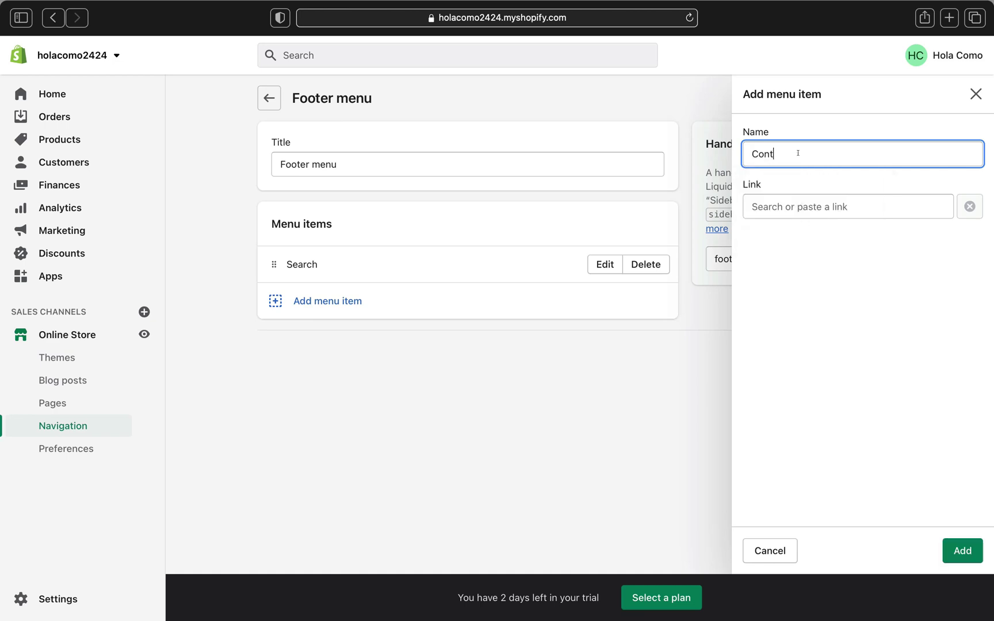
{"action": "type", "text": "act US"}
{"action": "key", "text": "BackSpace"}
{"action": "type", "text": "s"}
{"action": "left_click", "coordinate": [796, 206]}
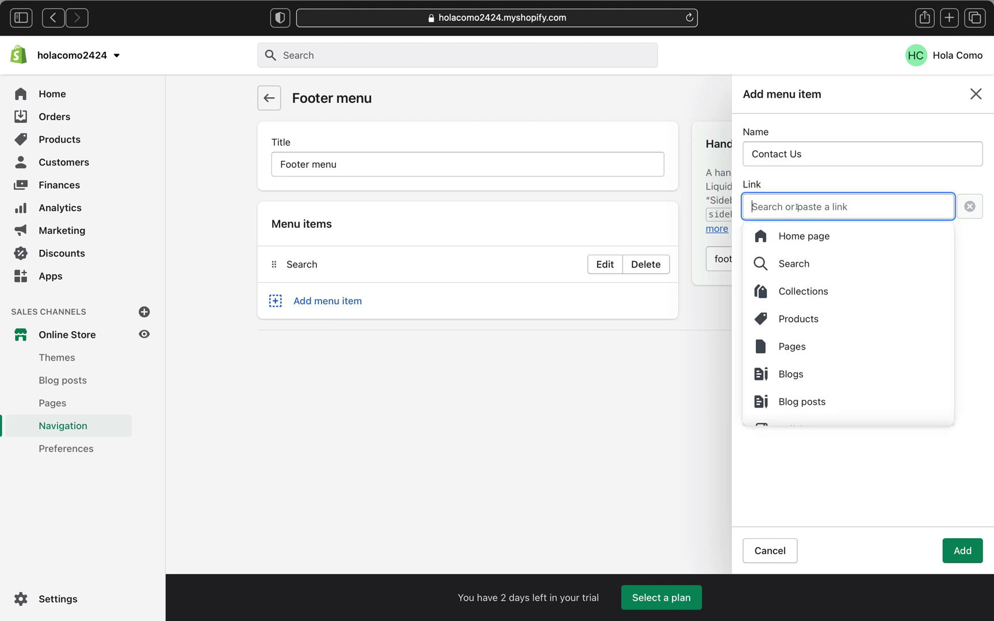
{"action": "left_click", "coordinate": [788, 345]}
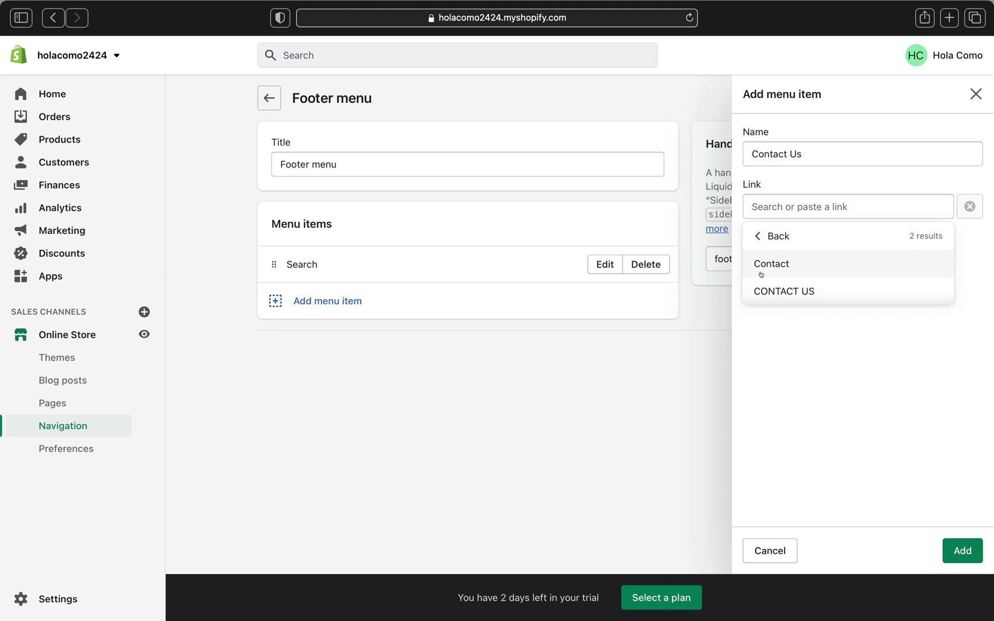
{"action": "left_click", "coordinate": [780, 294]}
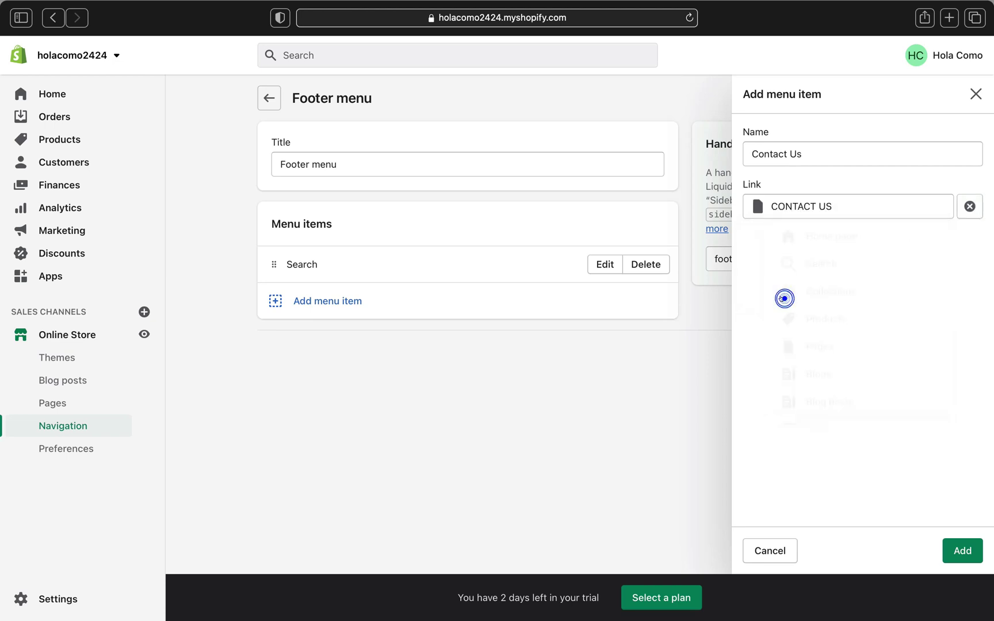
{"action": "left_click", "coordinate": [952, 550]}
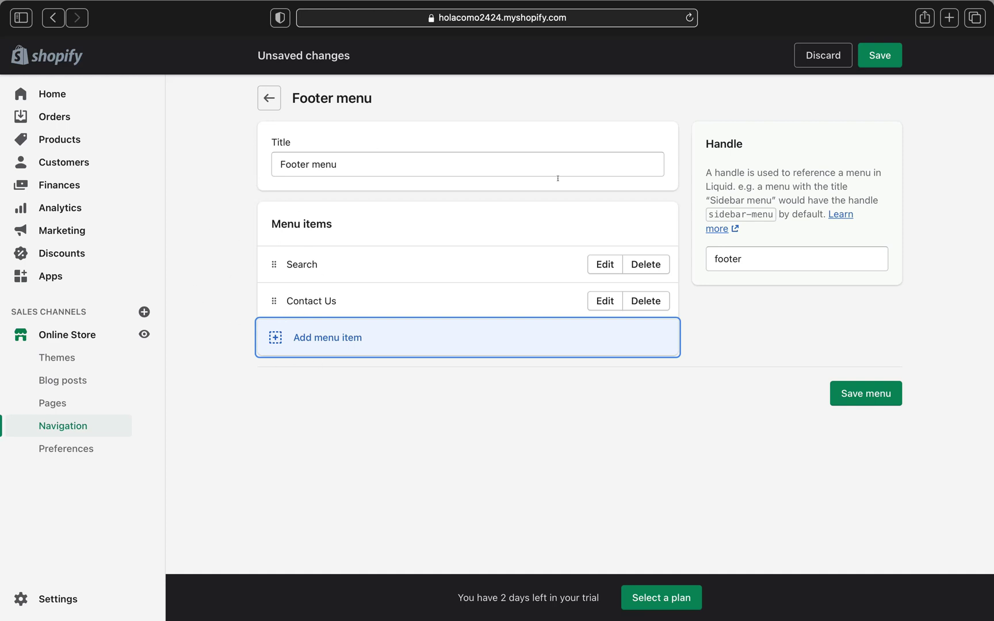
{"action": "left_click", "coordinate": [839, 388]}
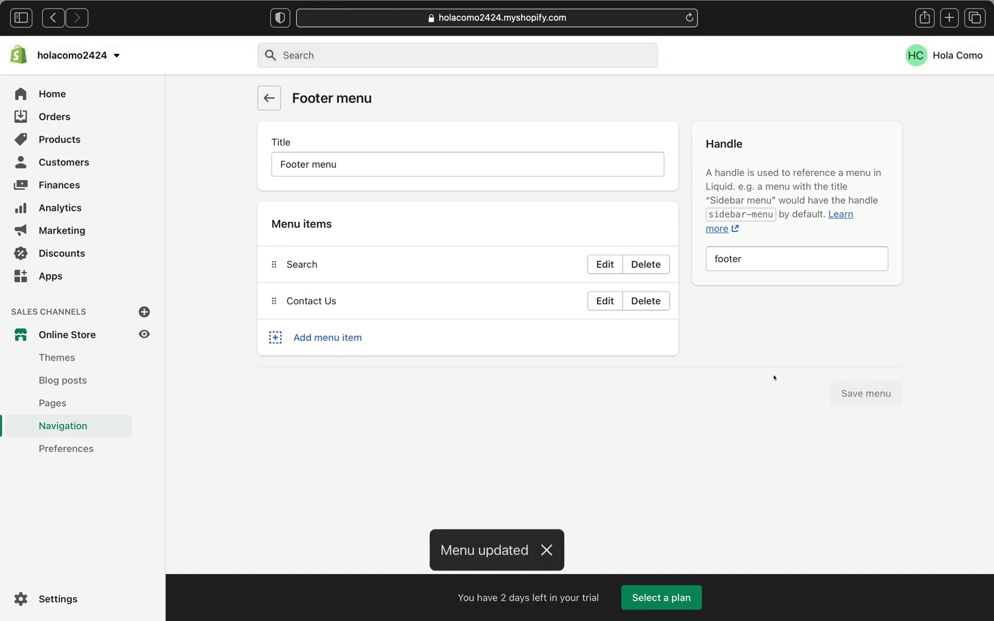
{"action": "left_click", "coordinate": [409, 338]}
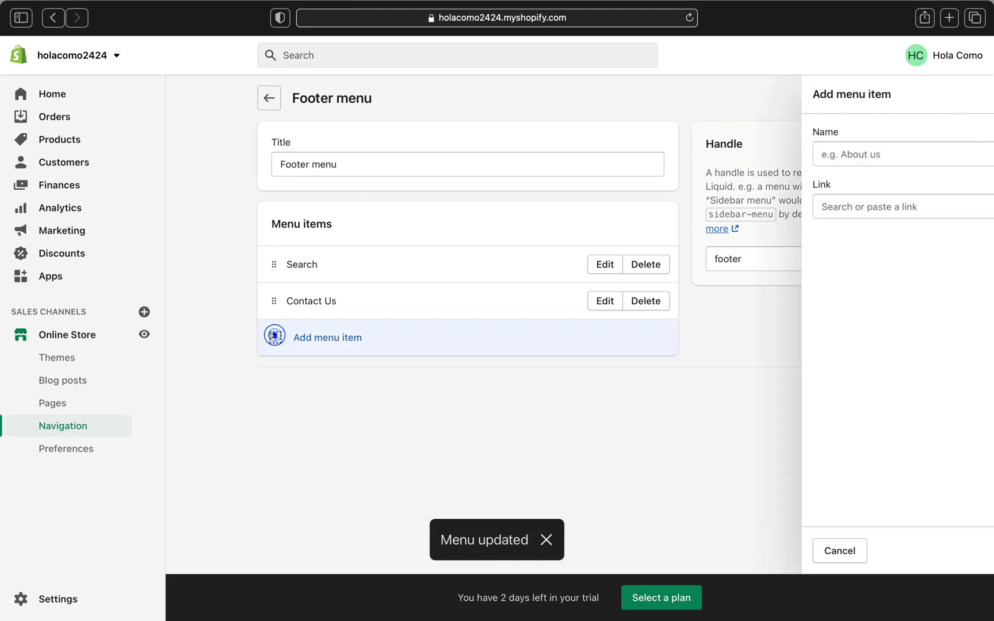
- Add an 'About Us' footer item linked to the Contact page
{"action": "left_click", "coordinate": [276, 337]}
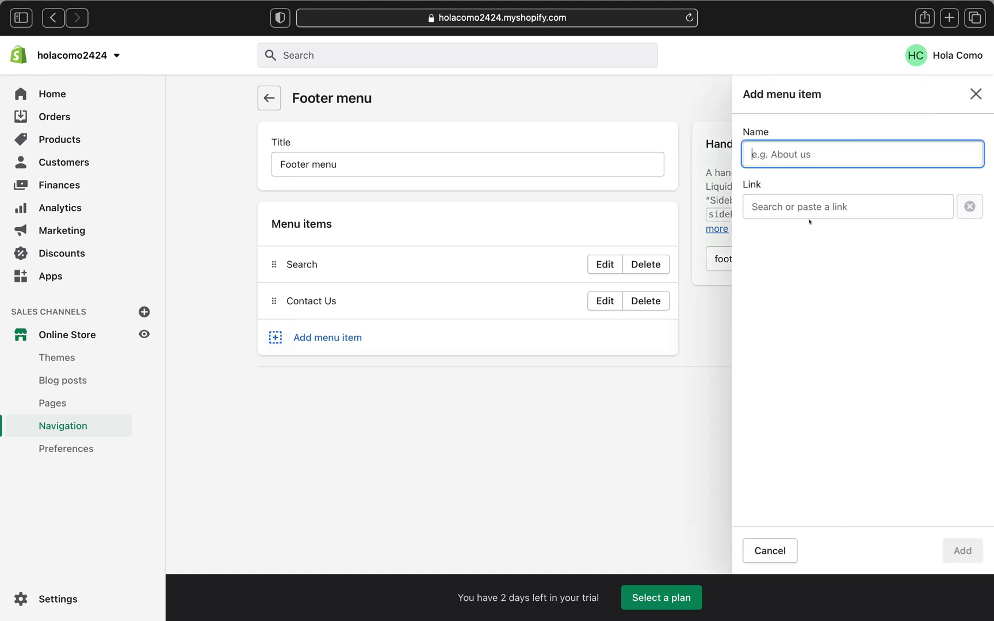
{"action": "type", "text": "a"}
{"action": "key", "text": "BackSpace"}
{"action": "type", "text": "ab"}
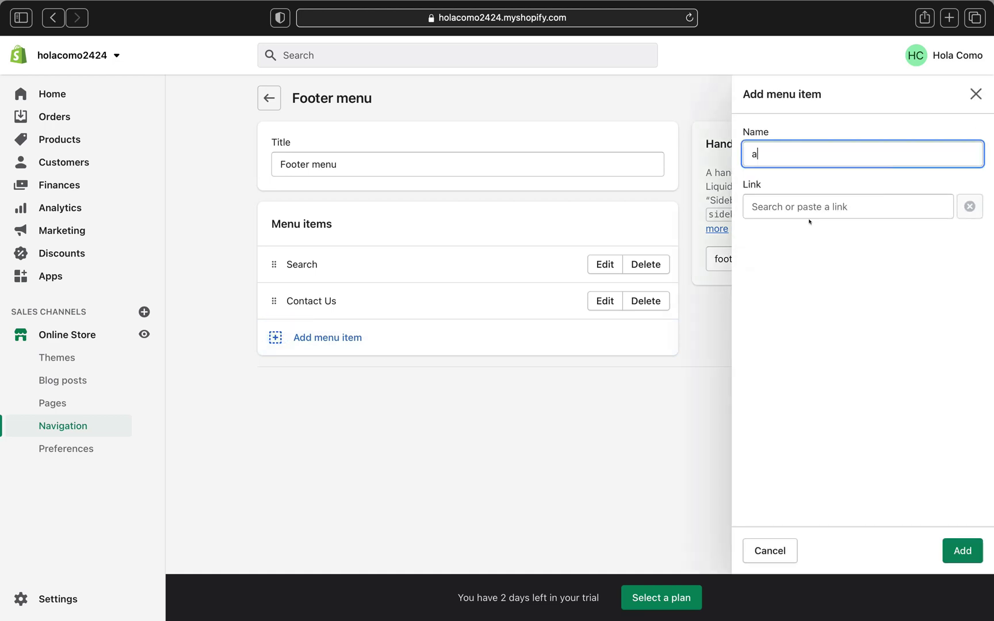
{"action": "key", "text": "BackSpace"}
{"action": "key", "text": "BackSpace"}
{"action": "type", "text": "Ab"}
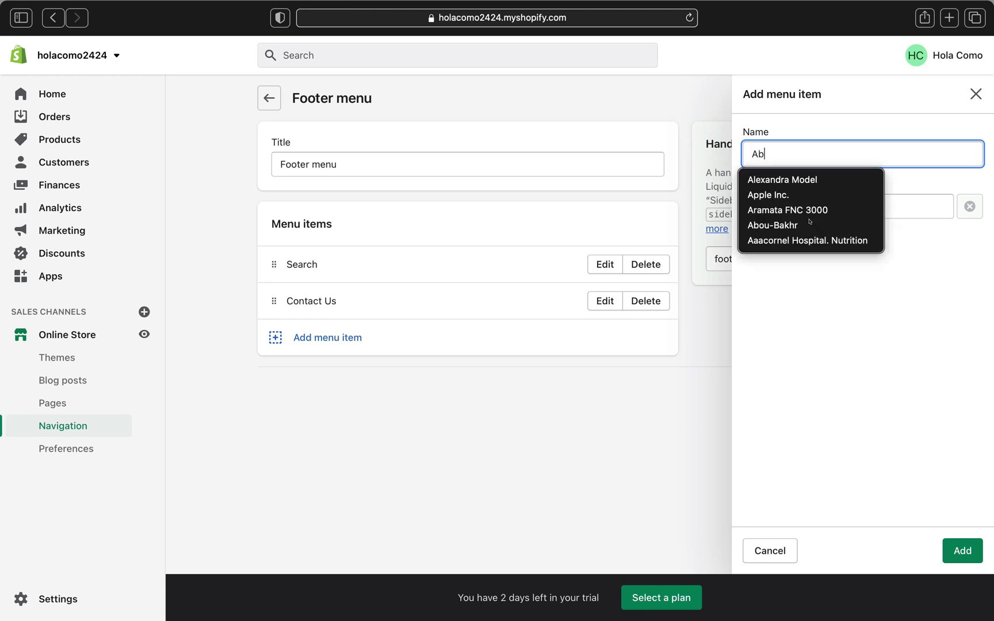
{"action": "type", "text": "out Us"}
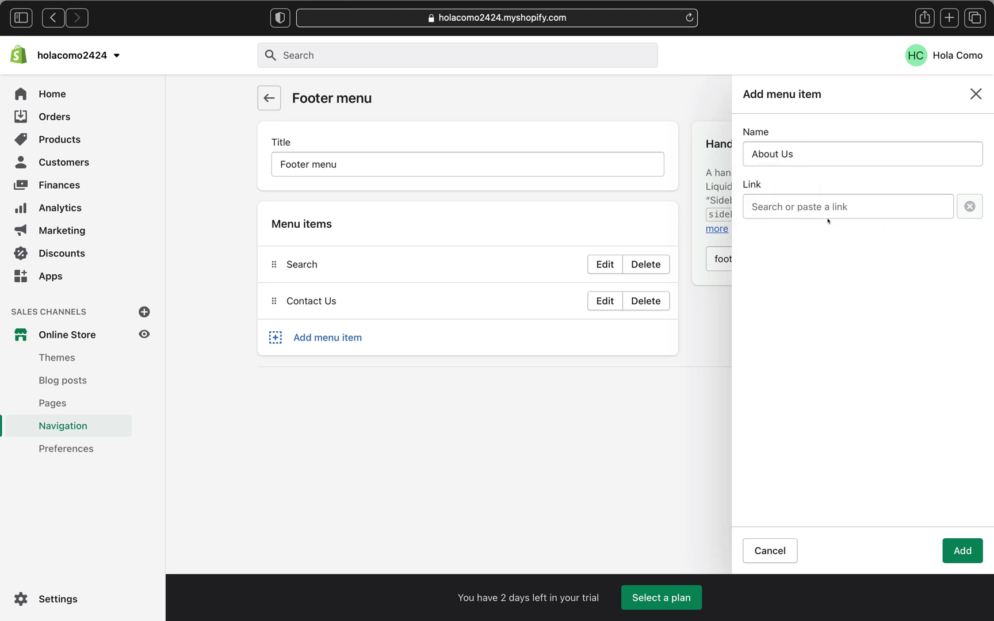
{"action": "left_click", "coordinate": [827, 207]}
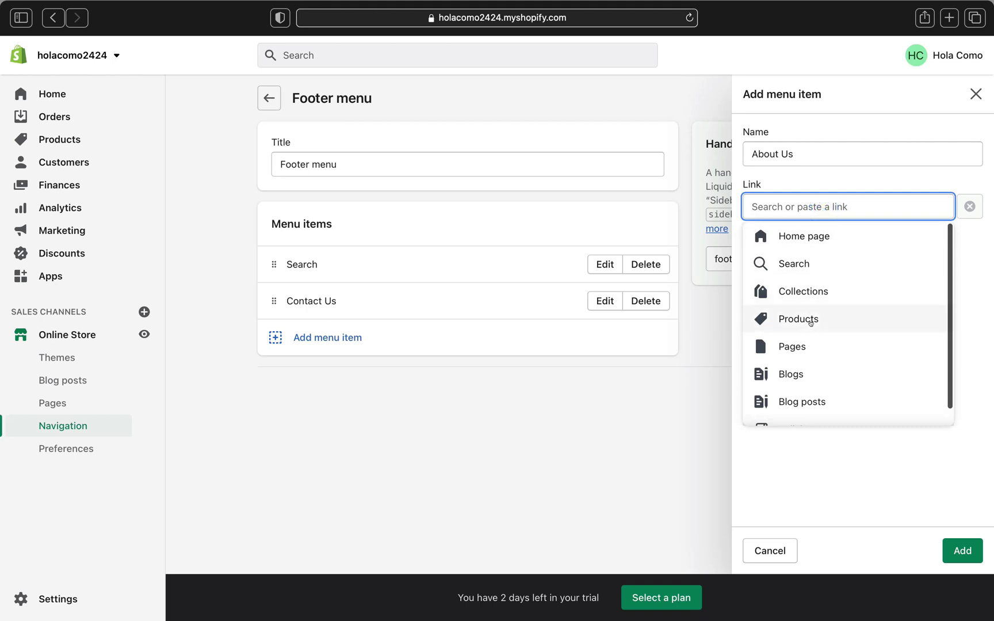
{"action": "left_click", "coordinate": [806, 346]}
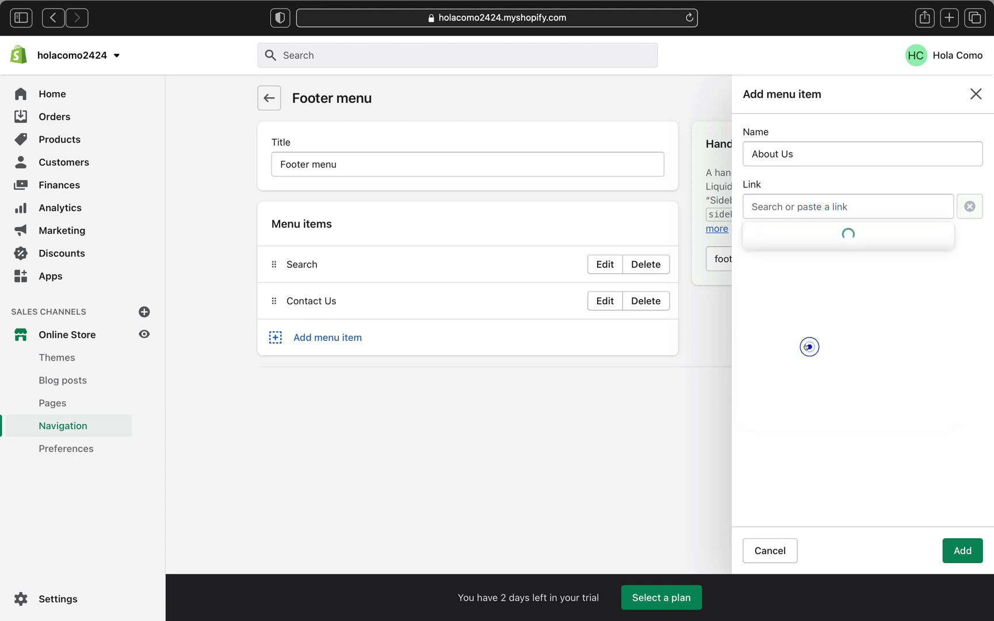
{"action": "left_click", "coordinate": [791, 263]}
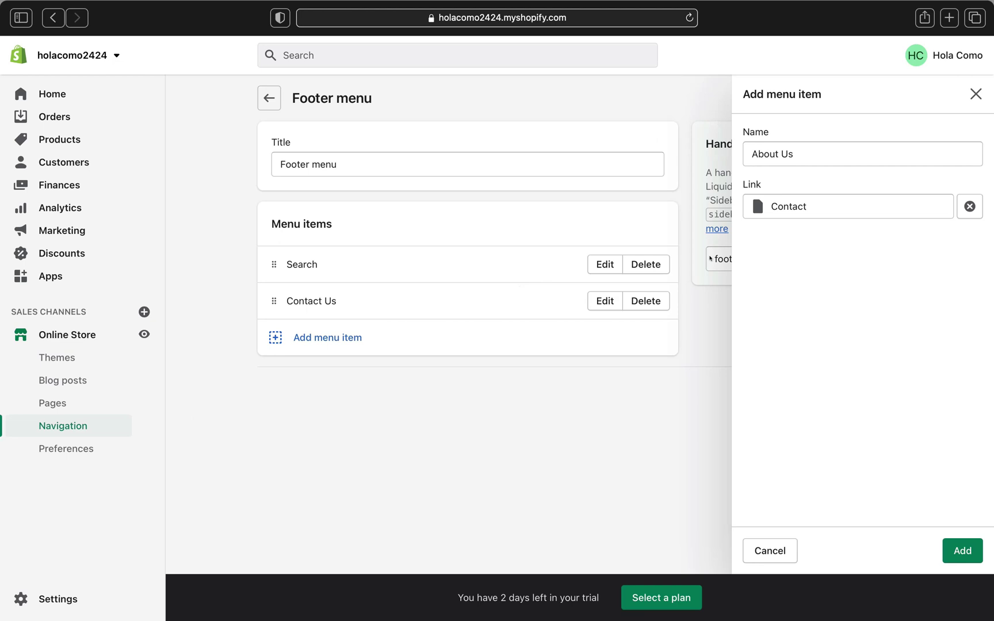
{"action": "left_click", "coordinate": [949, 548]}
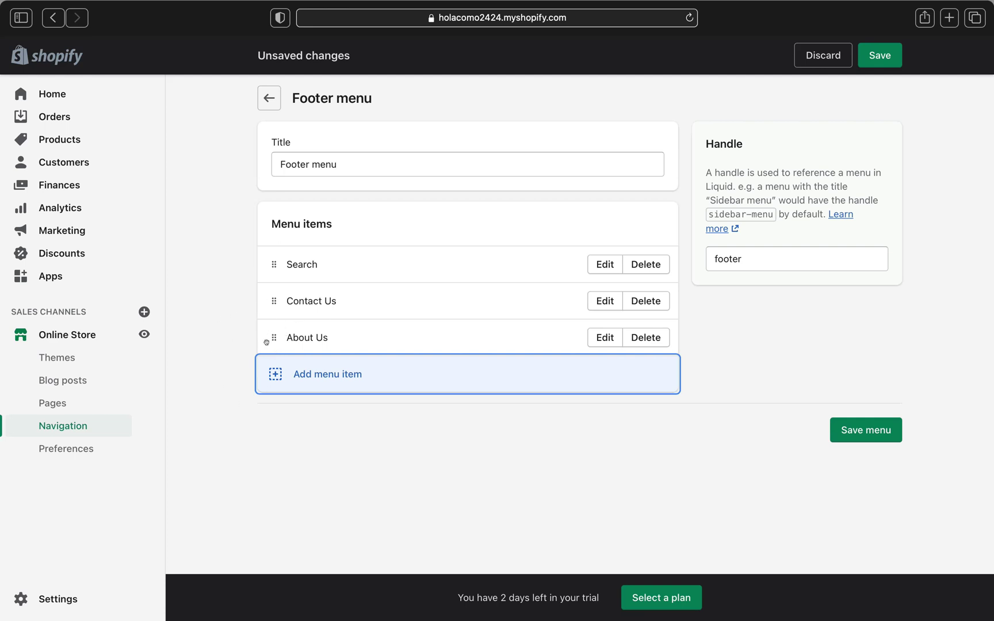
- Move About Us above Contact Us in the Footer menu and save the order
{"action": "left_click_drag", "start_coordinate": [263, 340], "coordinate": [268, 302]}
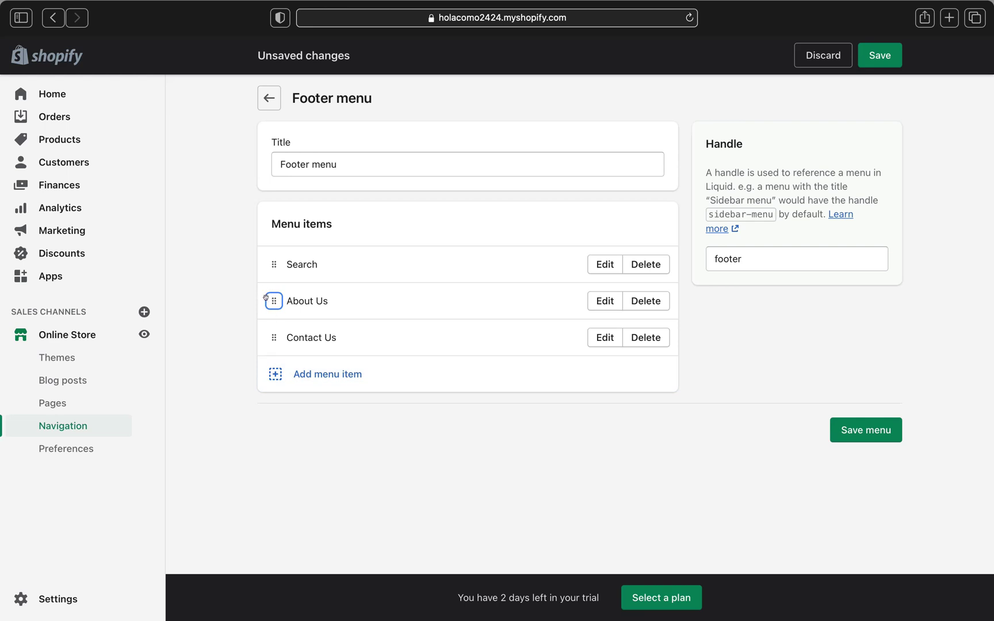
{"action": "left_click_drag", "start_coordinate": [266, 298], "coordinate": [272, 336]}
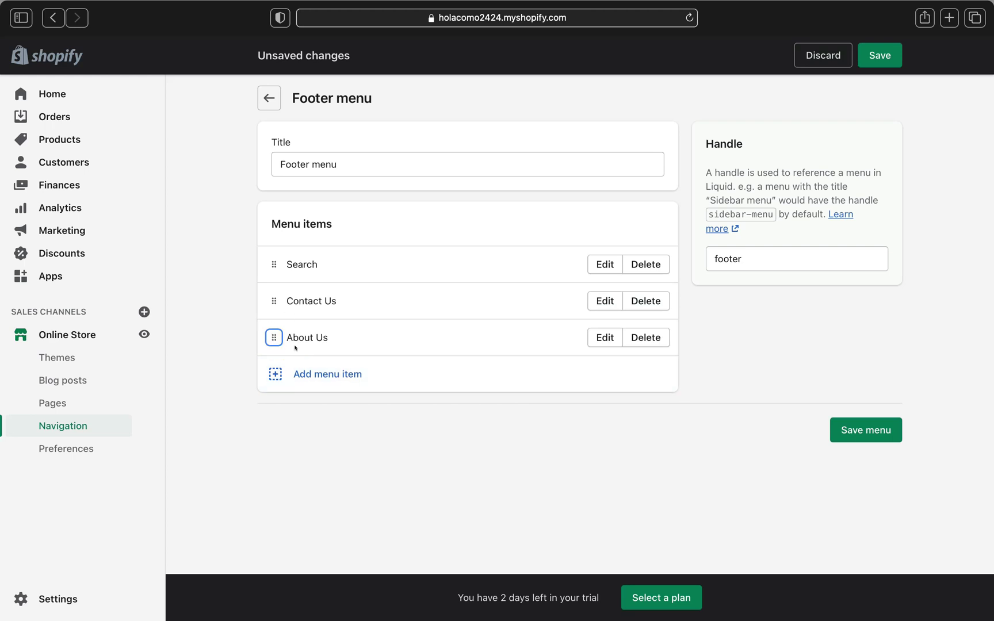
{"action": "left_click_drag", "start_coordinate": [267, 331], "coordinate": [277, 294]}
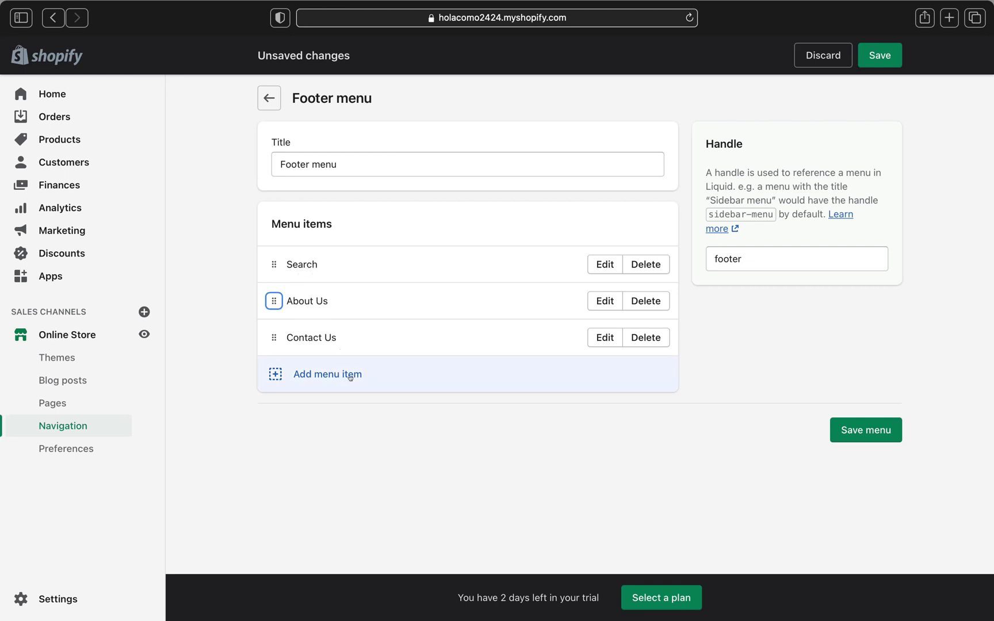
{"action": "left_click", "coordinate": [874, 50]}
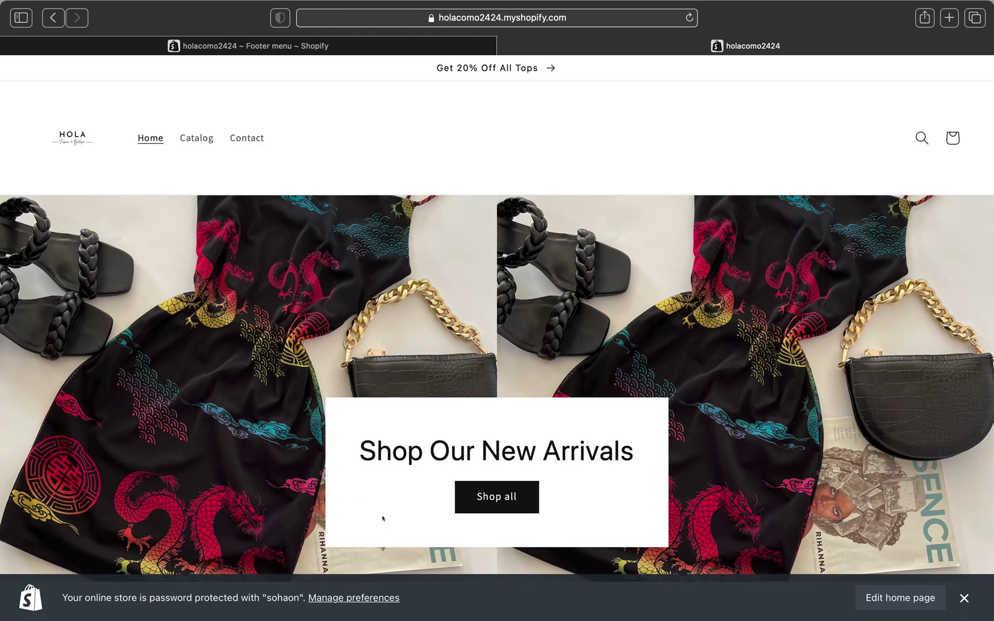
- Scroll the storefront to the footer Quick links showing Search, About Us, Contact Us
{"action": "scroll", "coordinate": [382, 518], "scroll_direction": "down", "scroll_amount": 3}
{"action": "scroll", "coordinate": [382, 519], "scroll_direction": "down", "scroll_amount": 20}
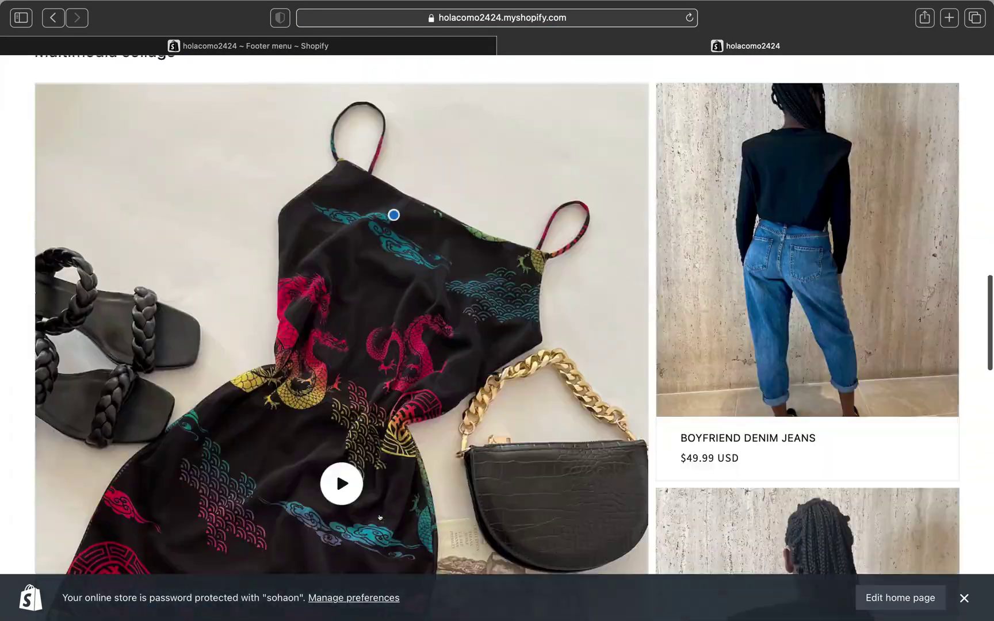
{"action": "scroll", "coordinate": [379, 517], "scroll_direction": "down", "scroll_amount": 15}
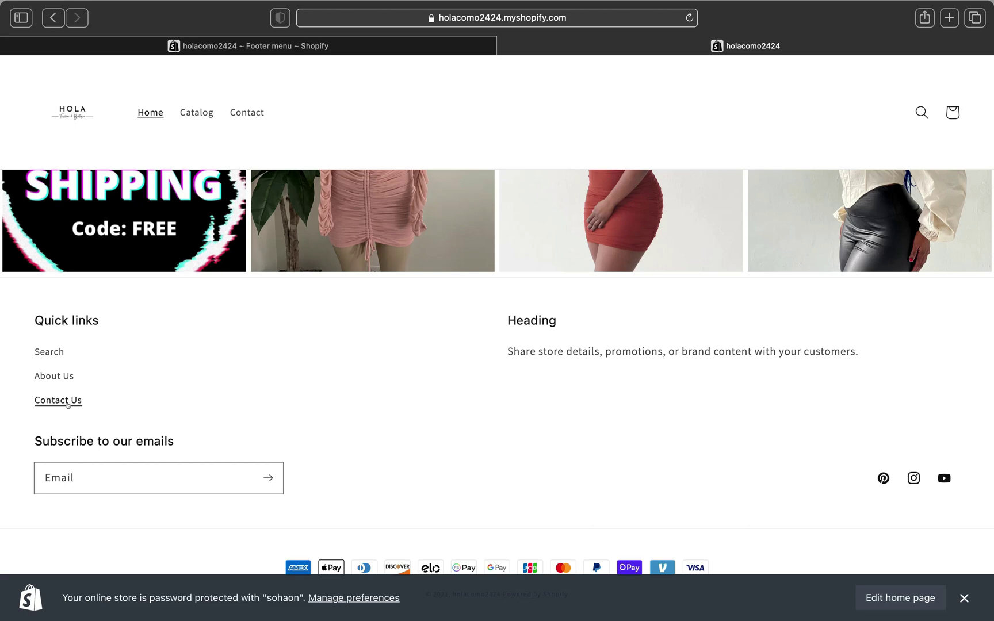
- Open the CONTACT US page from the footer and click into the form's Name field
{"action": "left_click", "coordinate": [67, 403]}
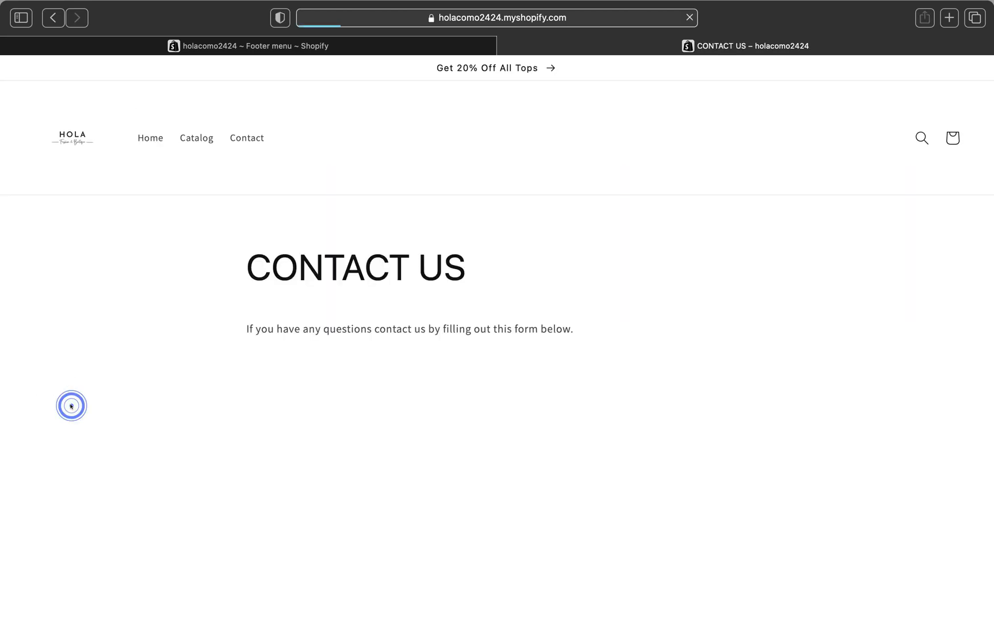
{"action": "scroll", "coordinate": [550, 302], "scroll_direction": "down", "scroll_amount": 3}
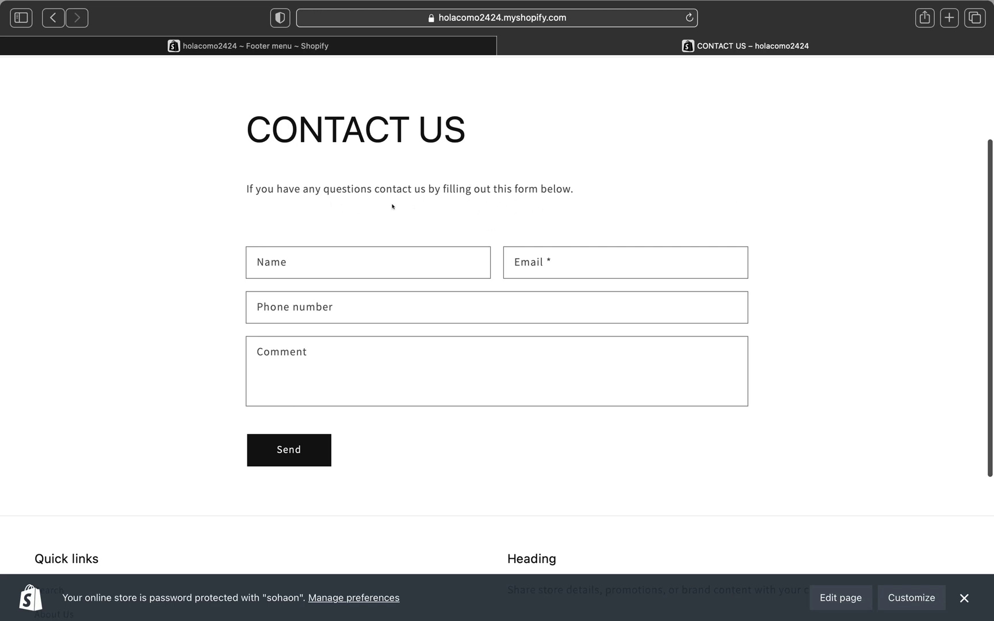
{"action": "left_click", "coordinate": [349, 254]}
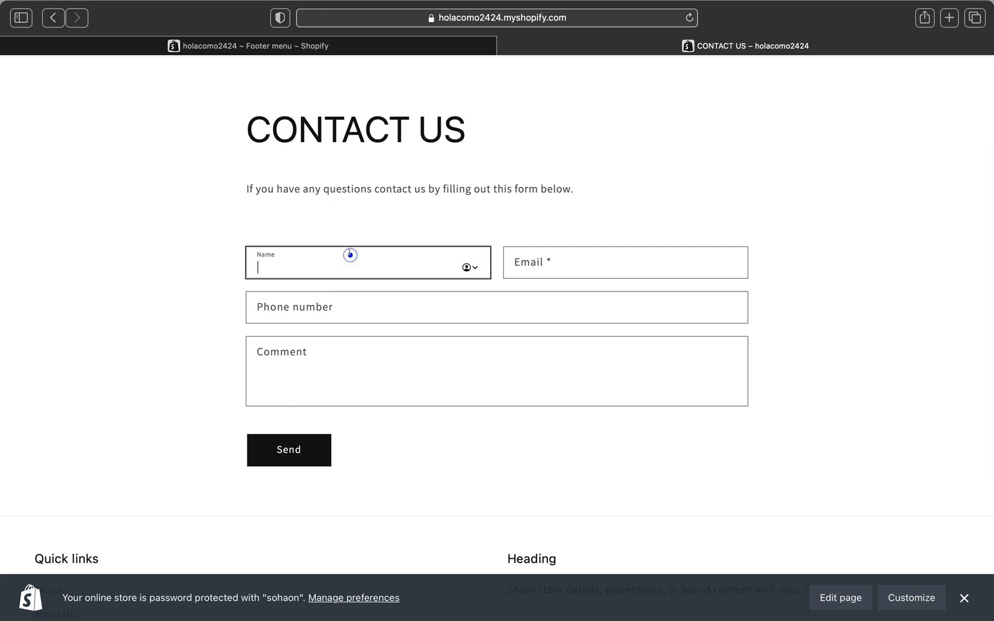
{"action": "left_click", "coordinate": [317, 266]}
- Try the Email, Phone number and Comment fields, then review the page's intro text
{"action": "left_click", "coordinate": [543, 260]}
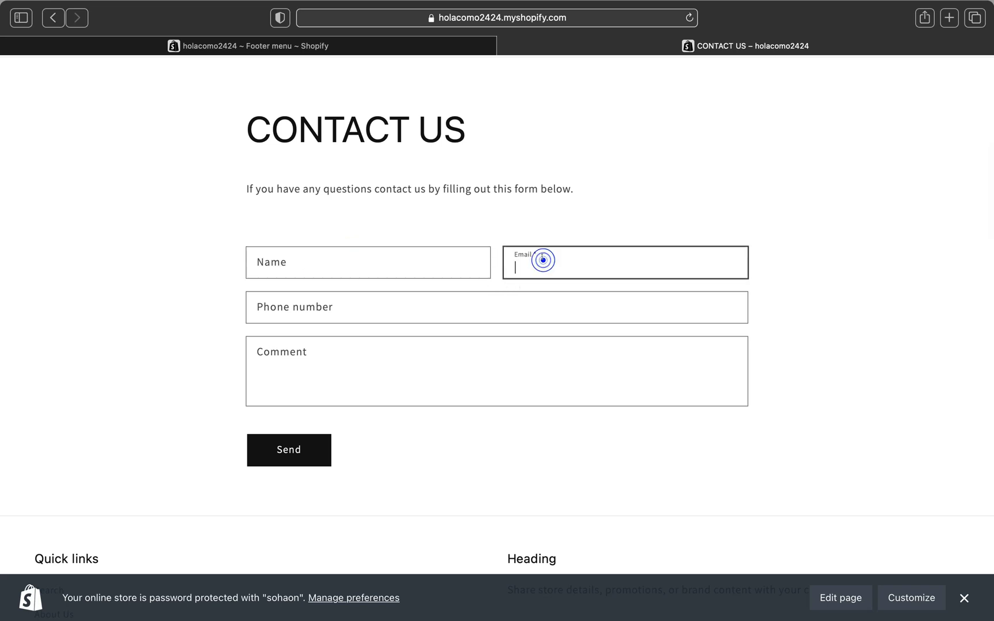
{"action": "left_click", "coordinate": [362, 310]}
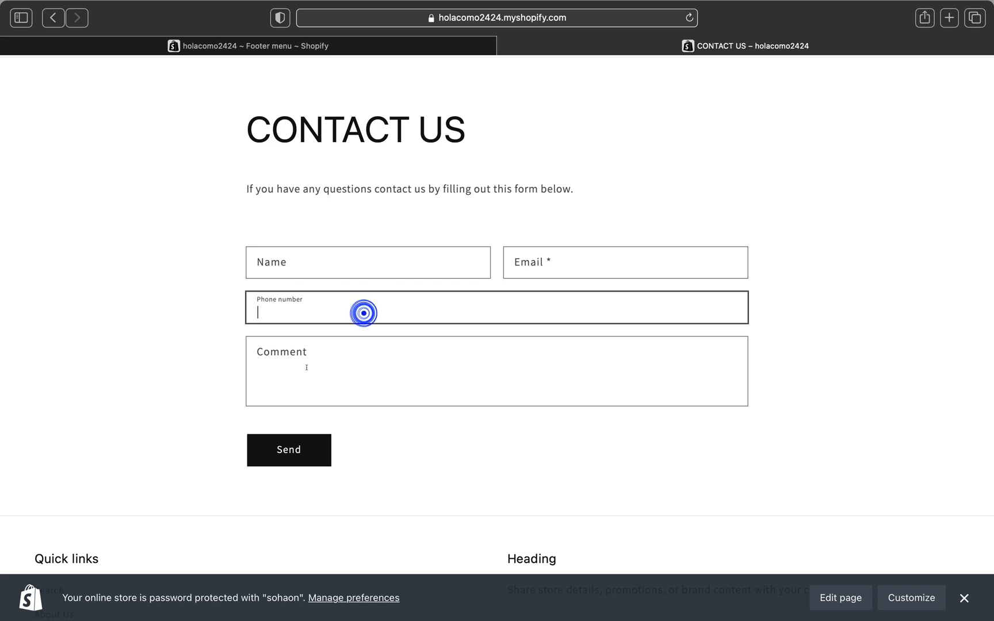
{"action": "left_click", "coordinate": [300, 372]}
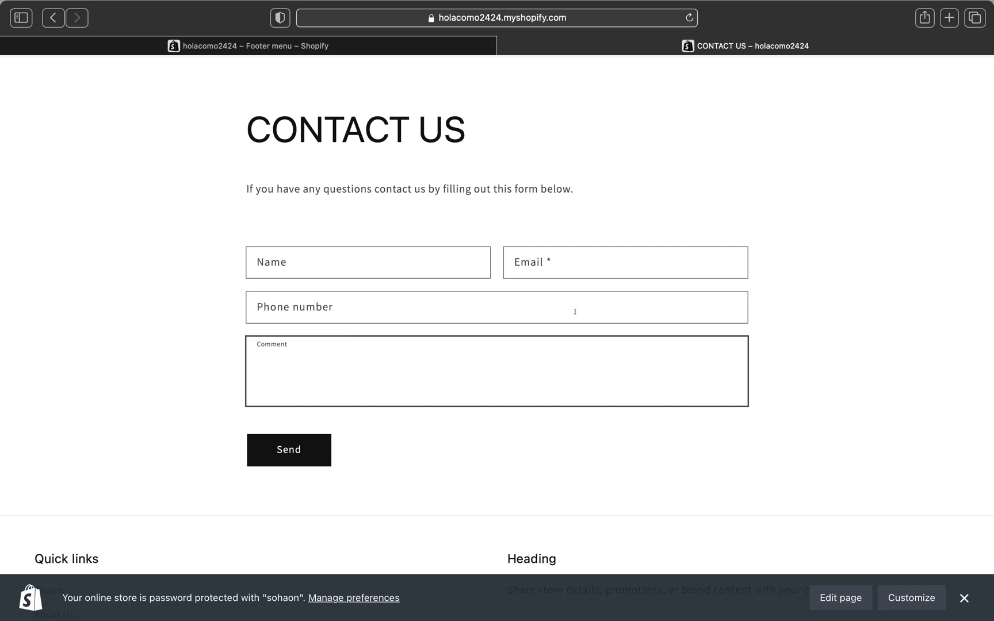
{"action": "scroll", "coordinate": [698, 291], "scroll_direction": "up", "scroll_amount": 2}
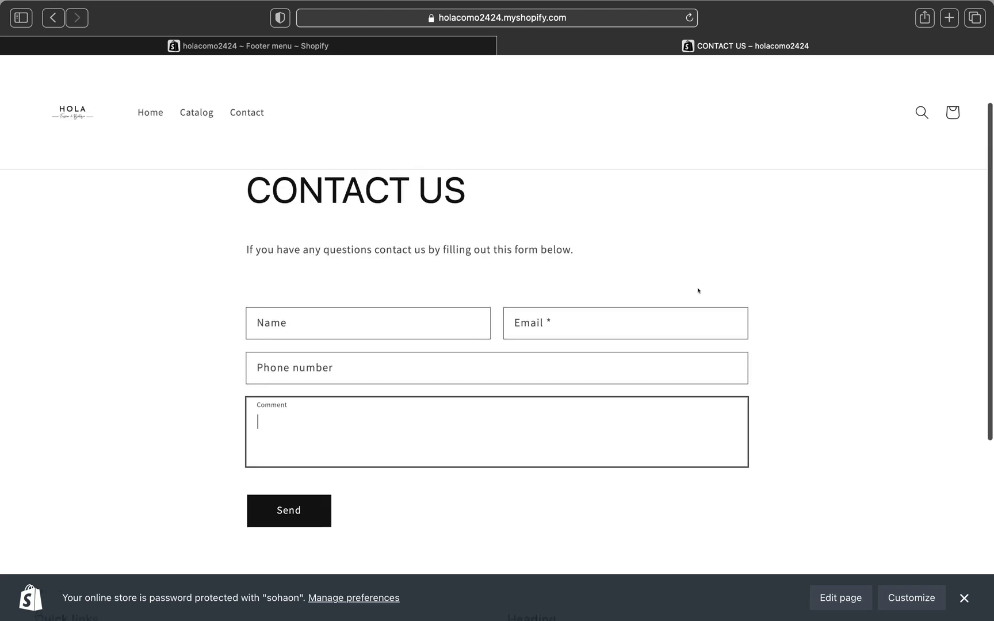
{"action": "scroll", "coordinate": [698, 291], "scroll_direction": "up", "scroll_amount": 3}
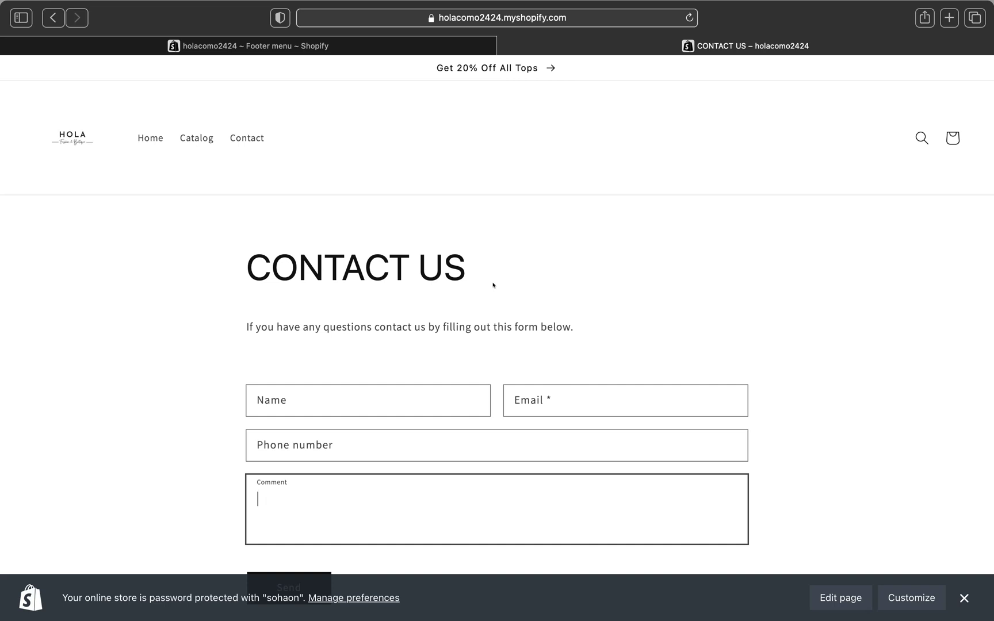
{"action": "scroll", "coordinate": [492, 282], "scroll_direction": "down", "scroll_amount": 3}
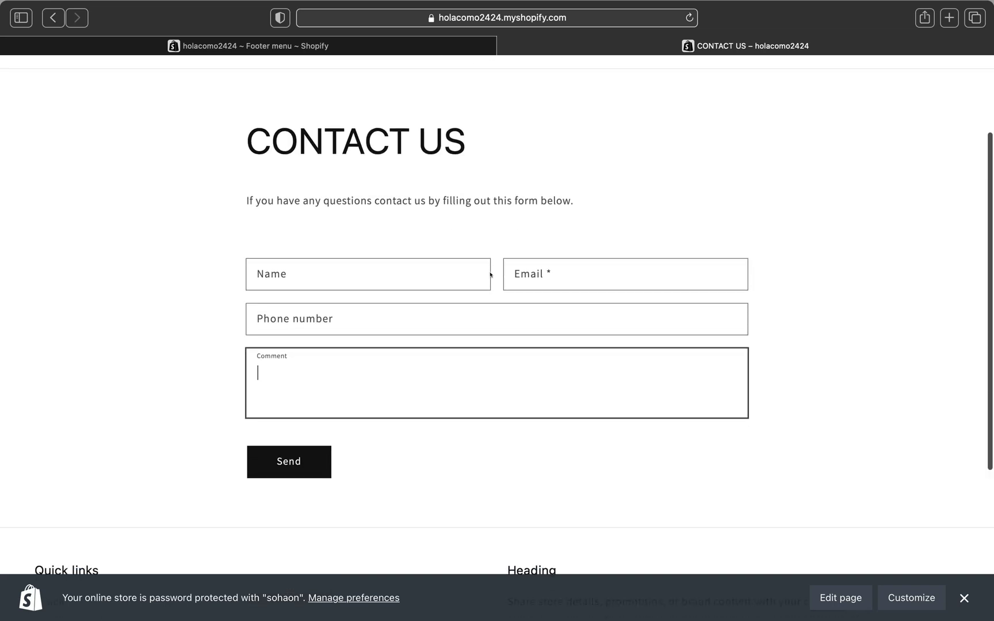
{"action": "scroll", "coordinate": [491, 275], "scroll_direction": "up", "scroll_amount": 1}
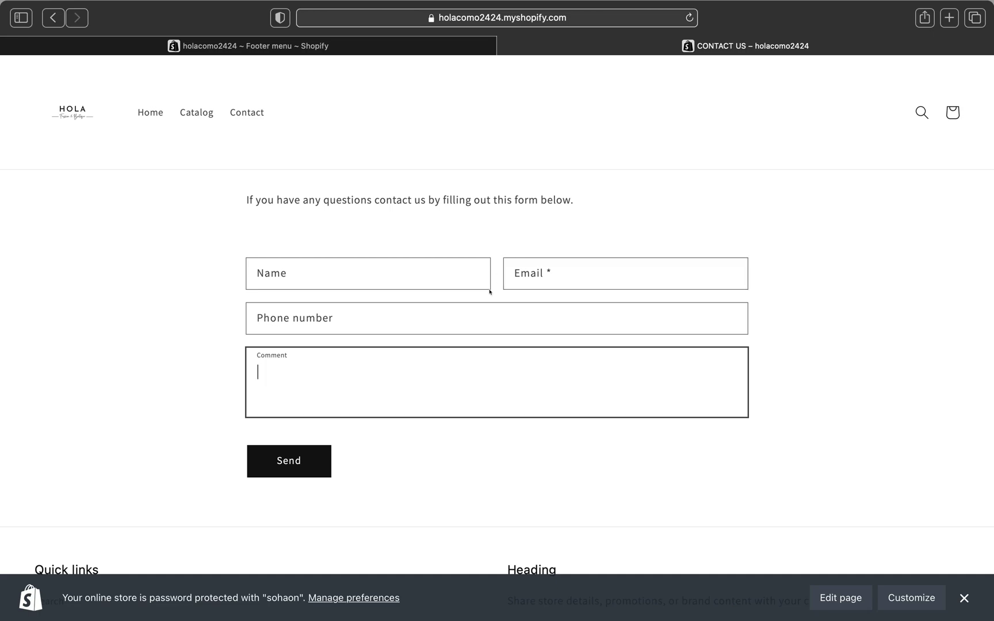
{"action": "scroll", "coordinate": [453, 345], "scroll_direction": "up", "scroll_amount": 3}
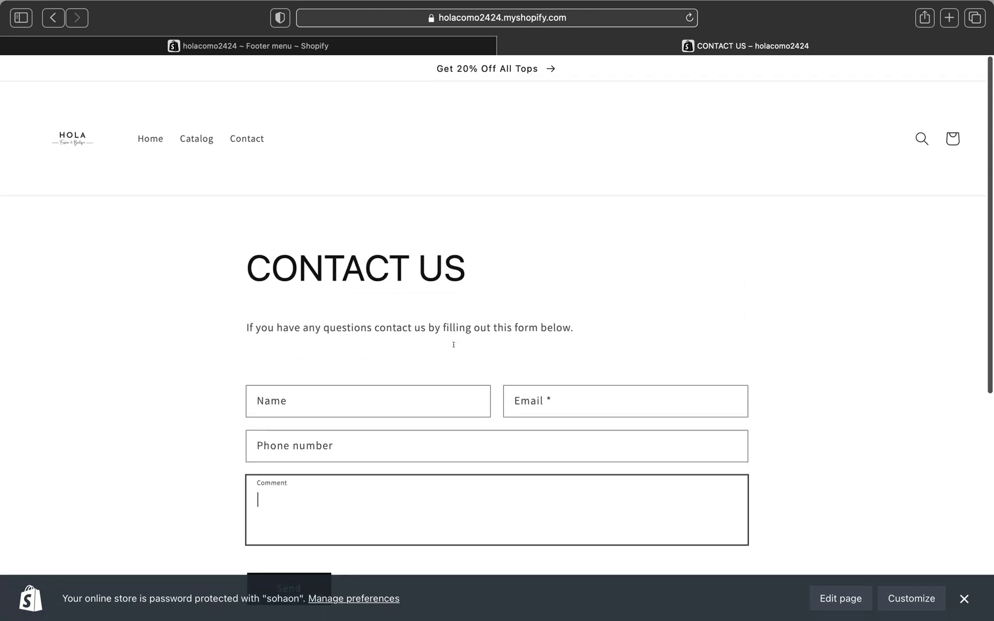